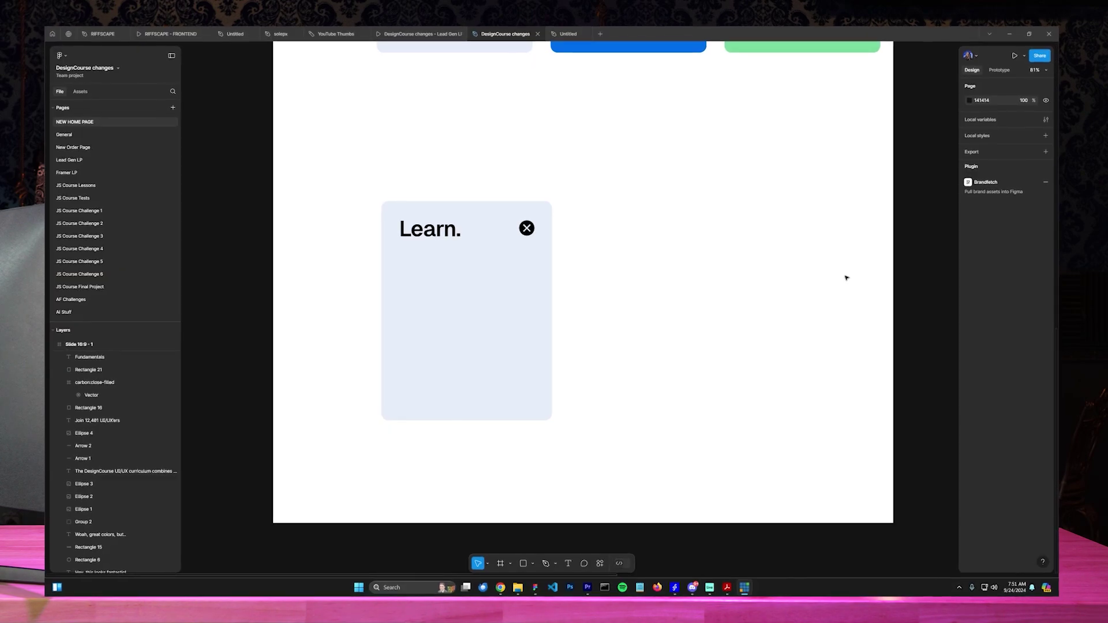
# Step: Duplicate the "Learn." card with its heading and close icon, and place the copy beside the original
pyautogui.scroll(1, 569, 299)
pyautogui.moveTo(325, 154); pyautogui.dragTo(587, 404)
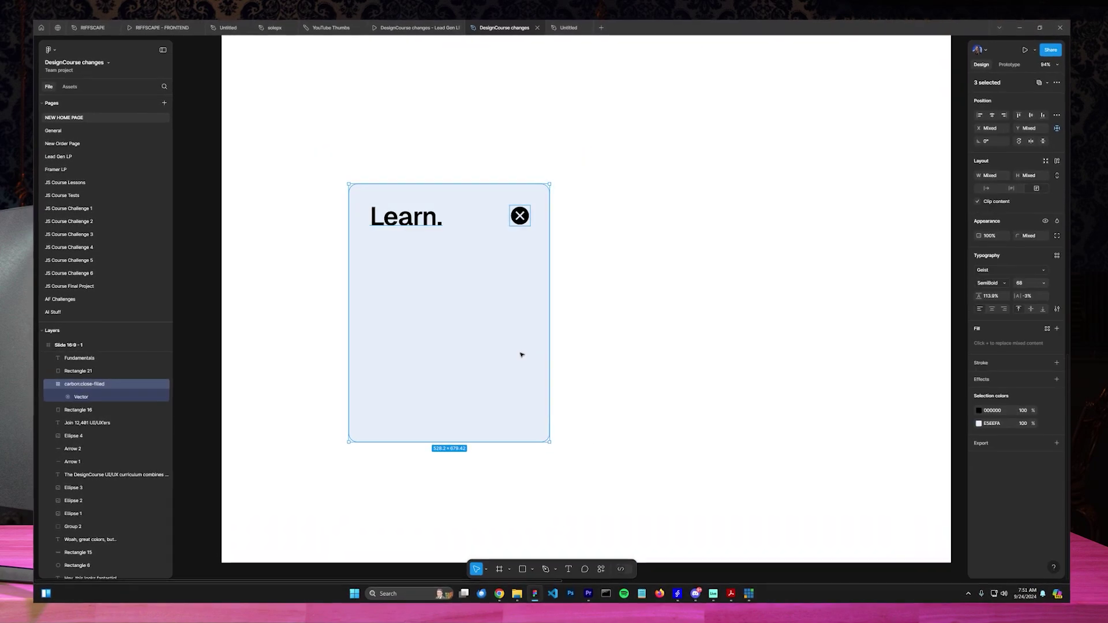
pyautogui.moveTo(479, 279); pyautogui.dragTo(692, 278)
# Step: Combine the copied card's "Learn." heading and close icon into an auto layout frame
pyautogui.click(674, 216)
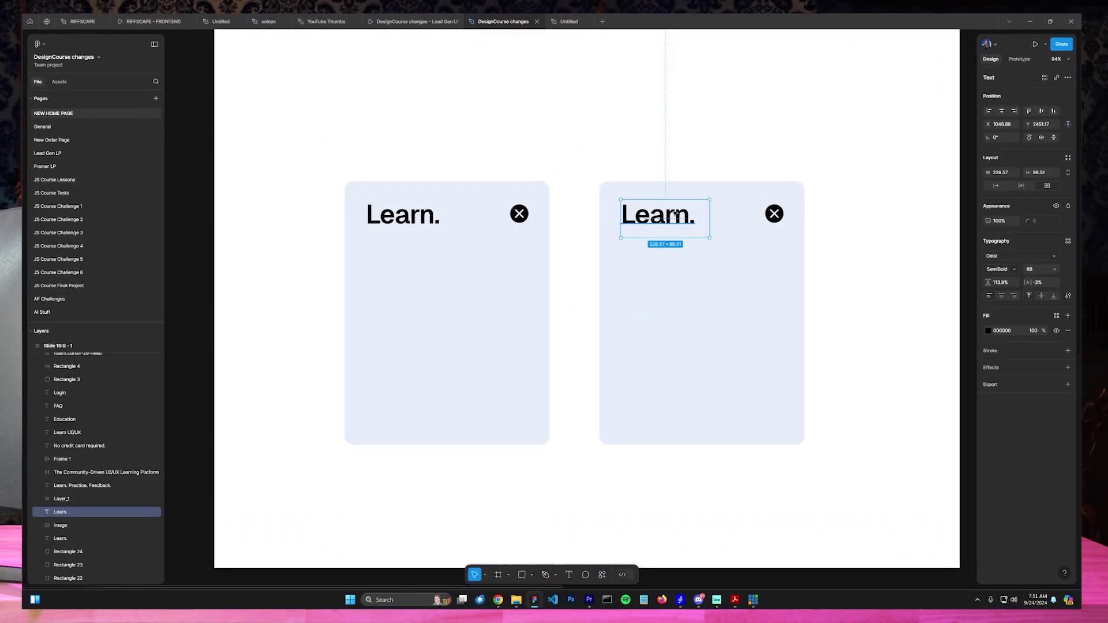
pyautogui.keyDown('shift'); pyautogui.click(775, 213); pyautogui.keyUp('shift')
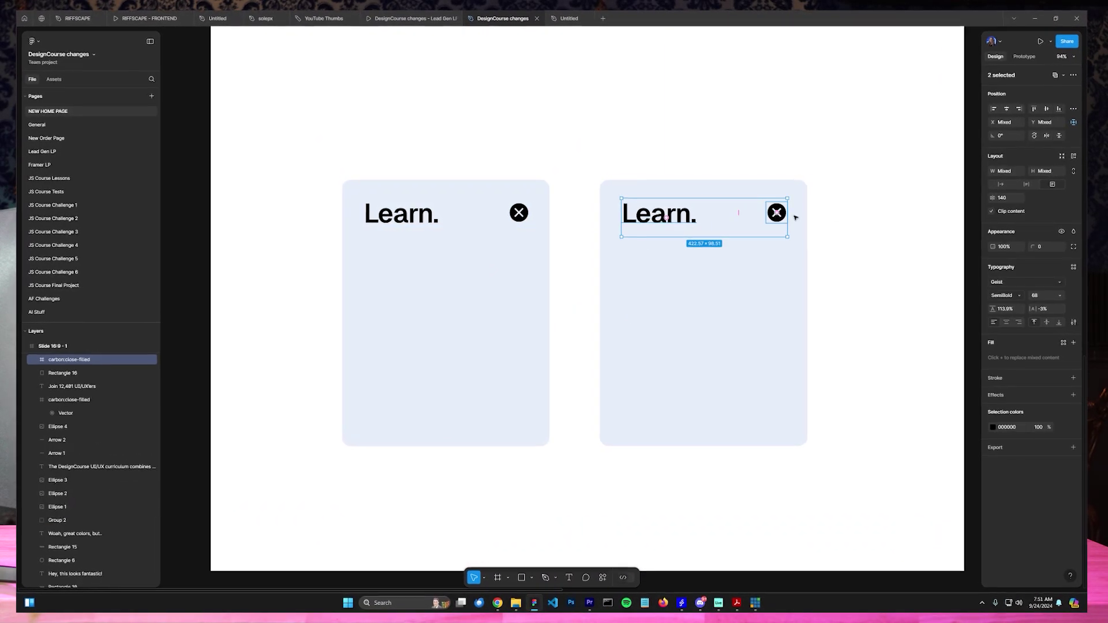
pyautogui.click(1079, 154)
pyautogui.click(856, 178)
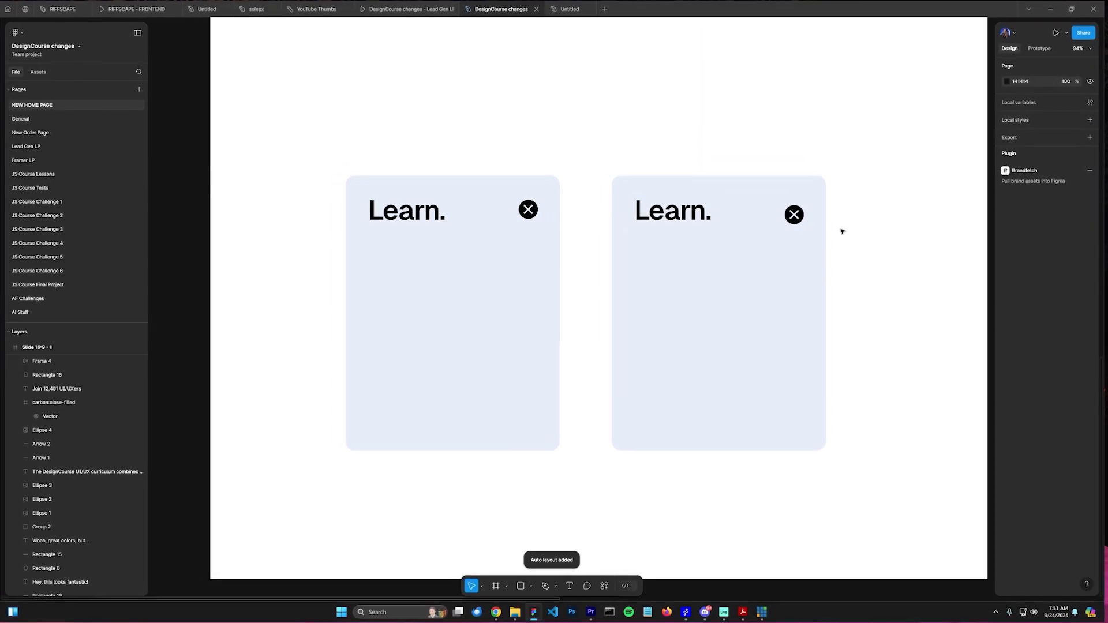
# Step: Show the rulers and place horizontal guides at the top and bottom edges of the second card's close icon
pyautogui.scroll(3, 842, 232)
pyautogui.hotkey('shift', 'r')
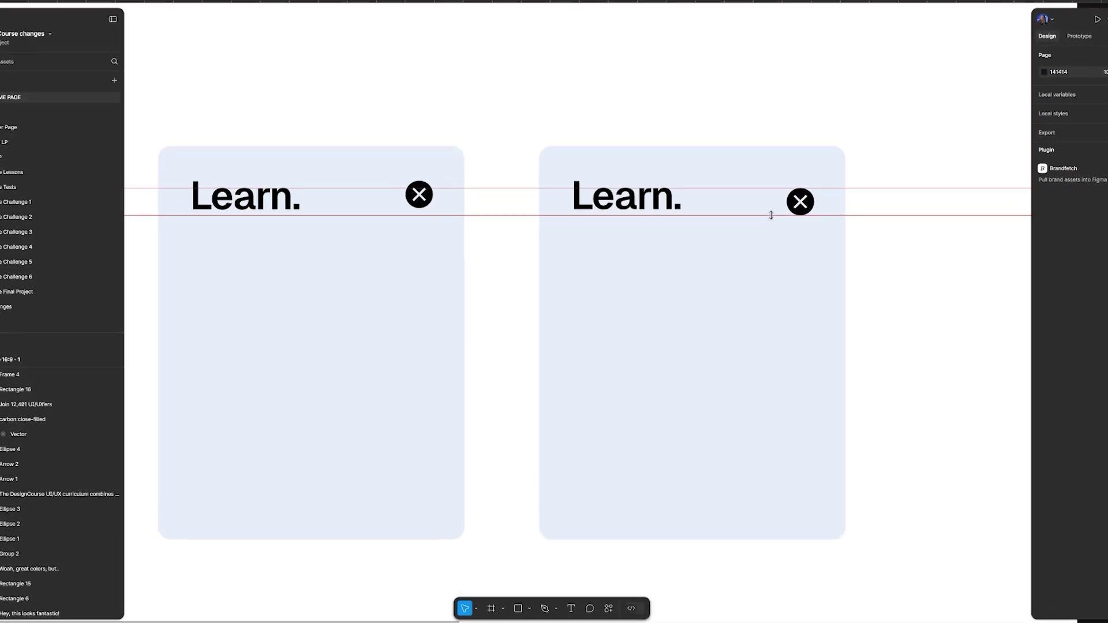
pyautogui.scroll(5, 726, 216)
pyautogui.scroll(-5, 771, 213)
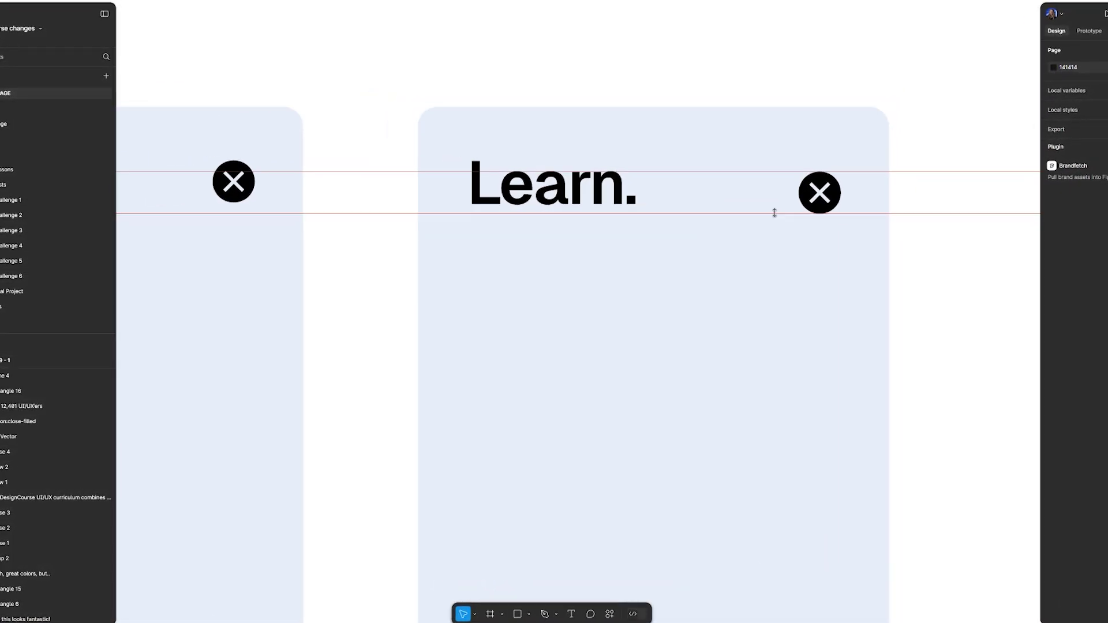
pyautogui.moveTo(593, 114); pyautogui.dragTo(658, 112)
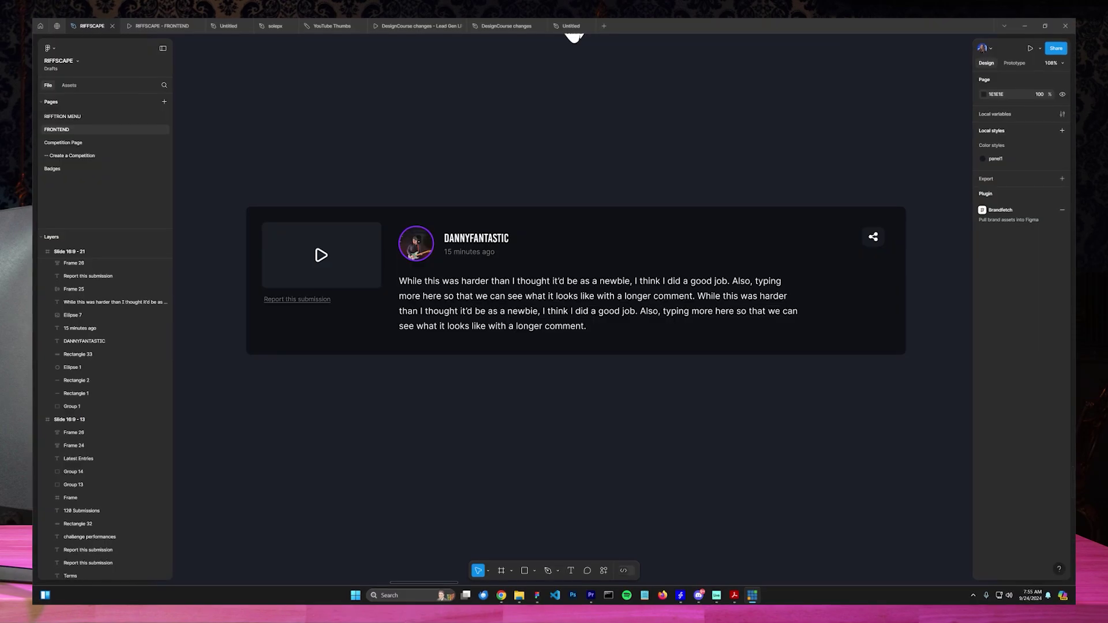
# Step: Stack the video thumbnail and "Report this submission" link in auto layout, and likewise the username and "15 minutes ago" text
pyautogui.click(306, 231)
pyautogui.keyDown('shift'); pyautogui.click(297, 300); pyautogui.keyUp('shift')
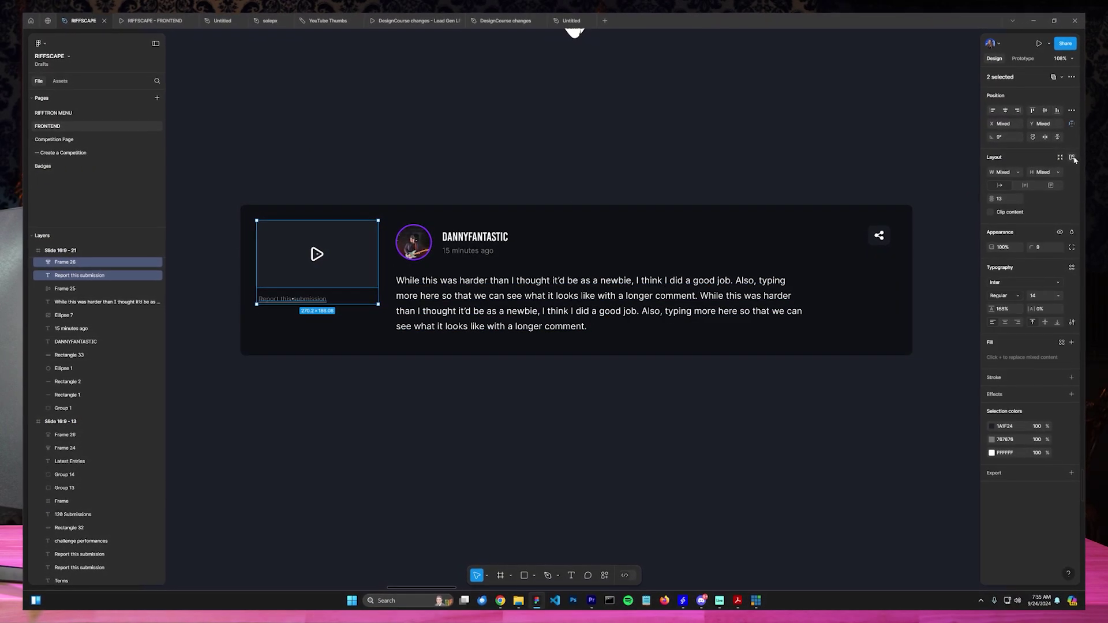
pyautogui.click(1065, 160)
pyautogui.click(473, 238)
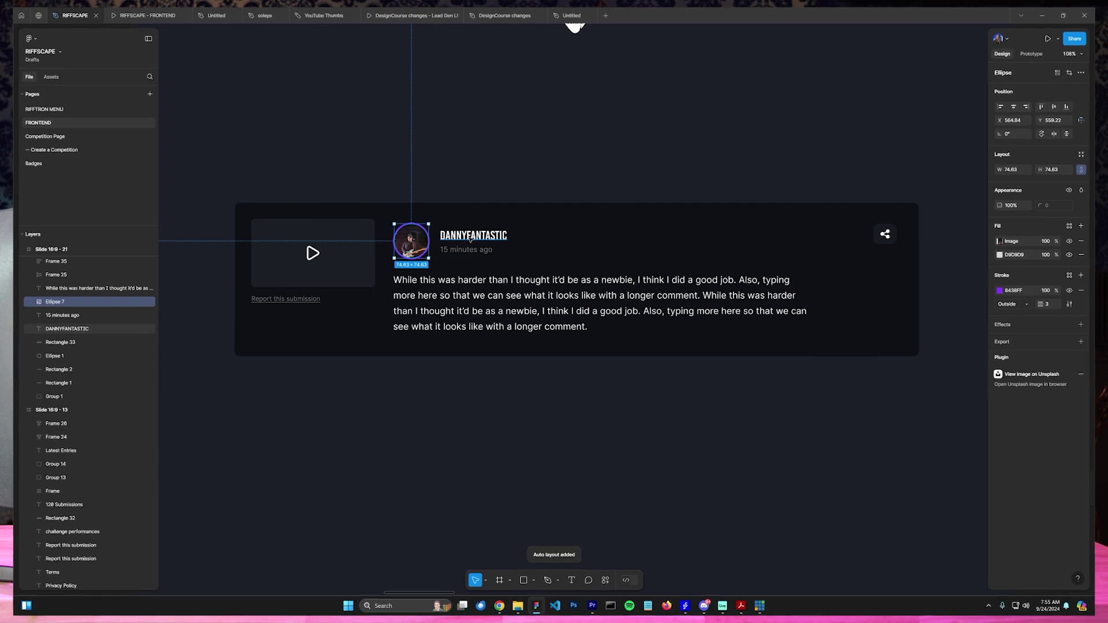
pyautogui.keyDown('shift'); pyautogui.click(471, 252); pyautogui.keyUp('shift')
pyautogui.hotkey('shift', 'a')
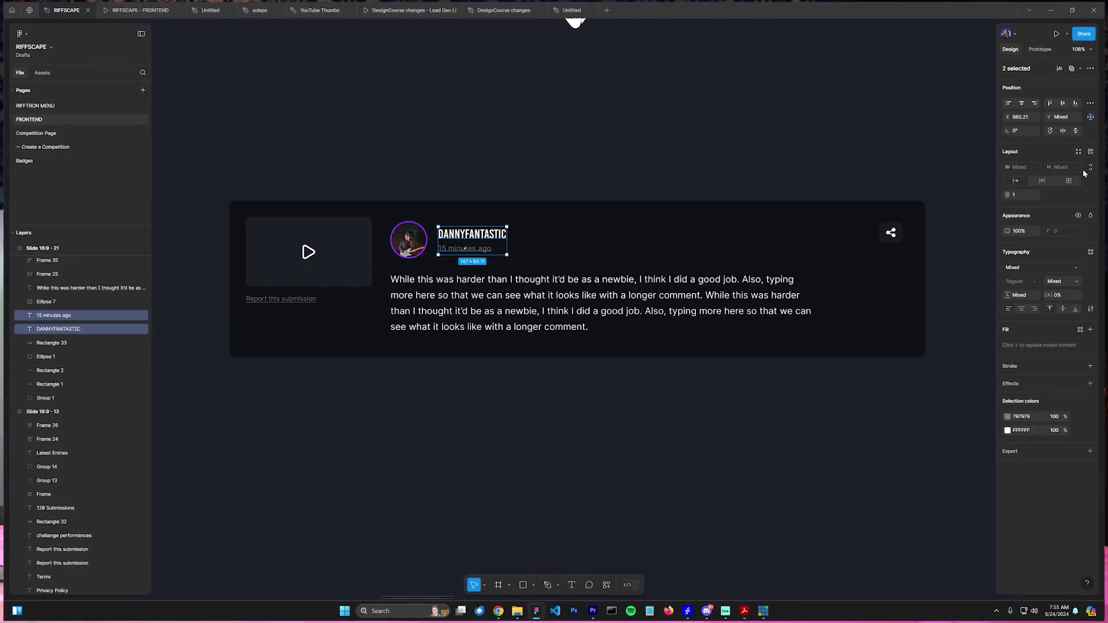
# Step: Wrap the avatar and name stack in an auto layout row, and combine that row with the share button in auto layout
pyautogui.click(408, 239)
pyautogui.keyDown('shift'); pyautogui.click(479, 240); pyautogui.keyUp('shift')
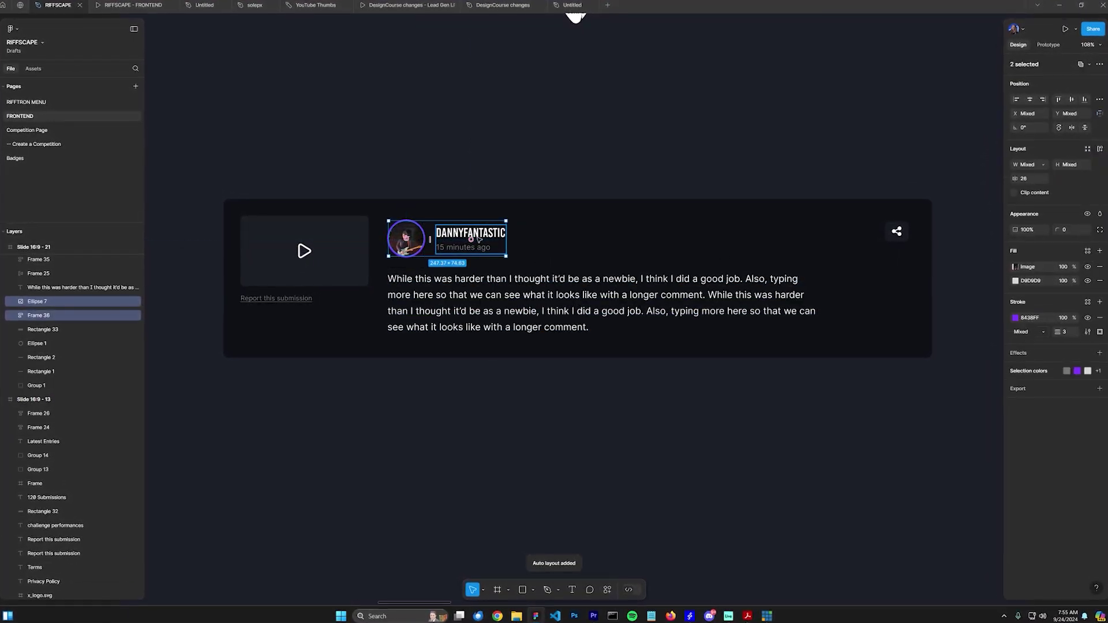
pyautogui.hotkey('shift', 'a')
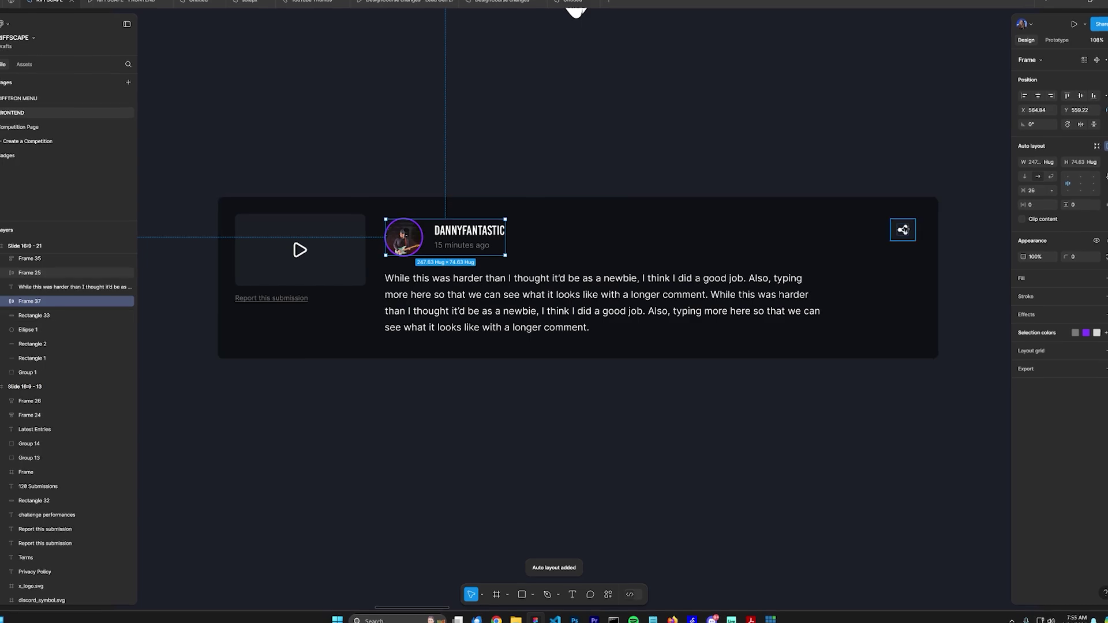
pyautogui.keyDown('shift'); pyautogui.click(899, 230); pyautogui.keyUp('shift')
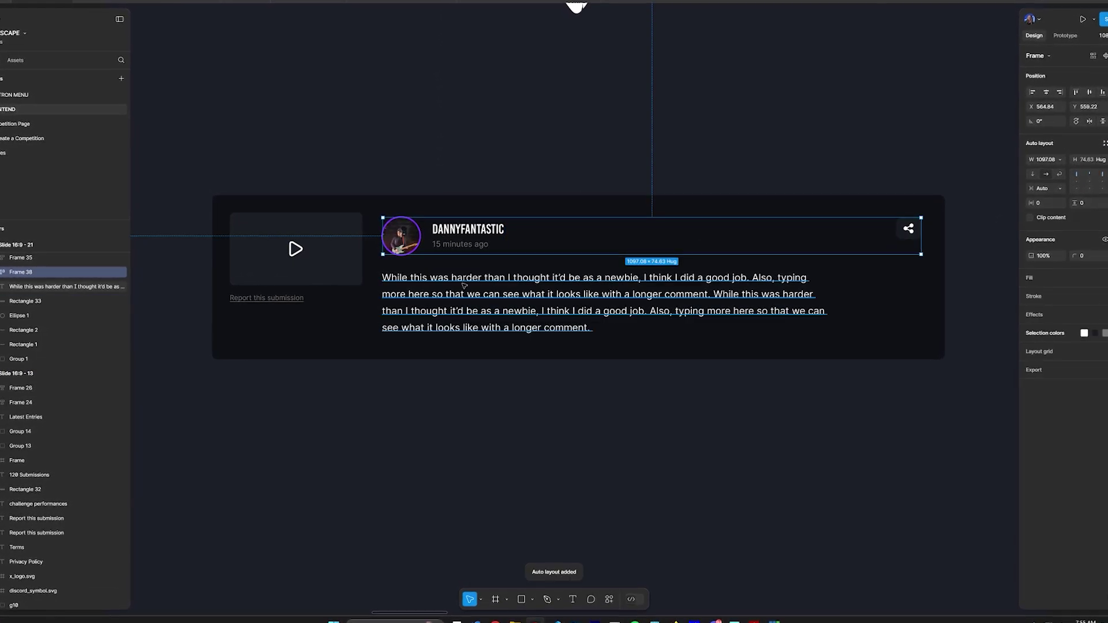
pyautogui.hotkey('shift', 'a')
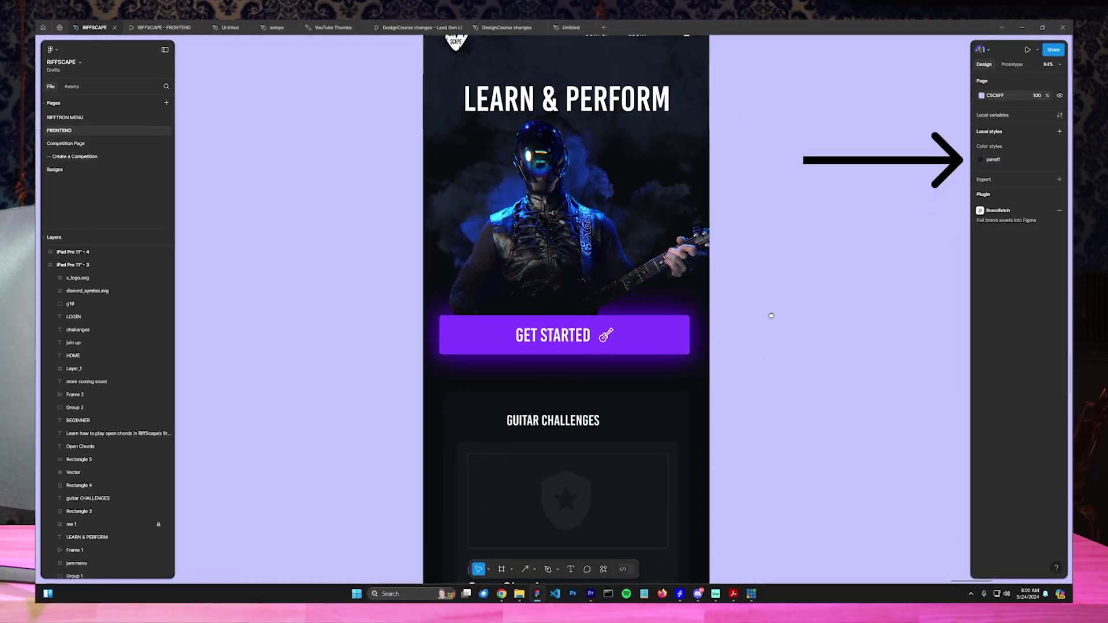
# Step: Examine the sequence of frames running from the narrow mobile layout to the wider blank screens
pyautogui.moveTo(771, 316); pyautogui.dragTo(277, 323)
pyautogui.scroll(-1, 765, 221)
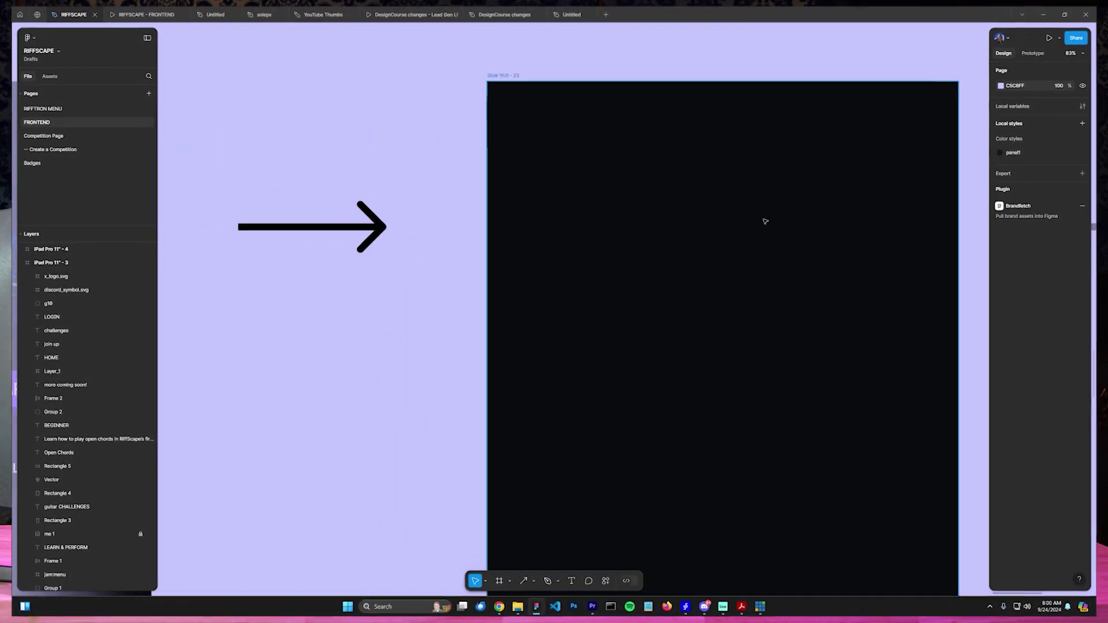
pyautogui.moveTo(755, 266); pyautogui.dragTo(618, 226)
pyautogui.scroll(-3, 623, 208)
pyautogui.scroll(-3, 622, 202)
pyautogui.hscroll(5, 438, 230)
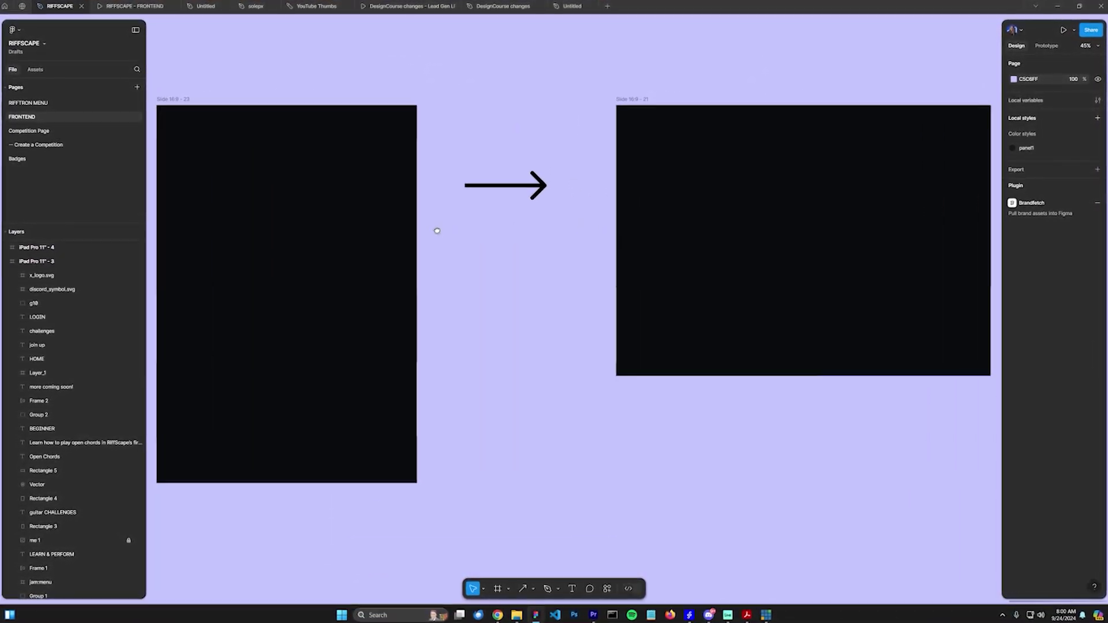
pyautogui.scroll(-2, 596, 247)
pyautogui.scroll(-2, 595, 268)
pyautogui.hscroll(-6, 654, 272)
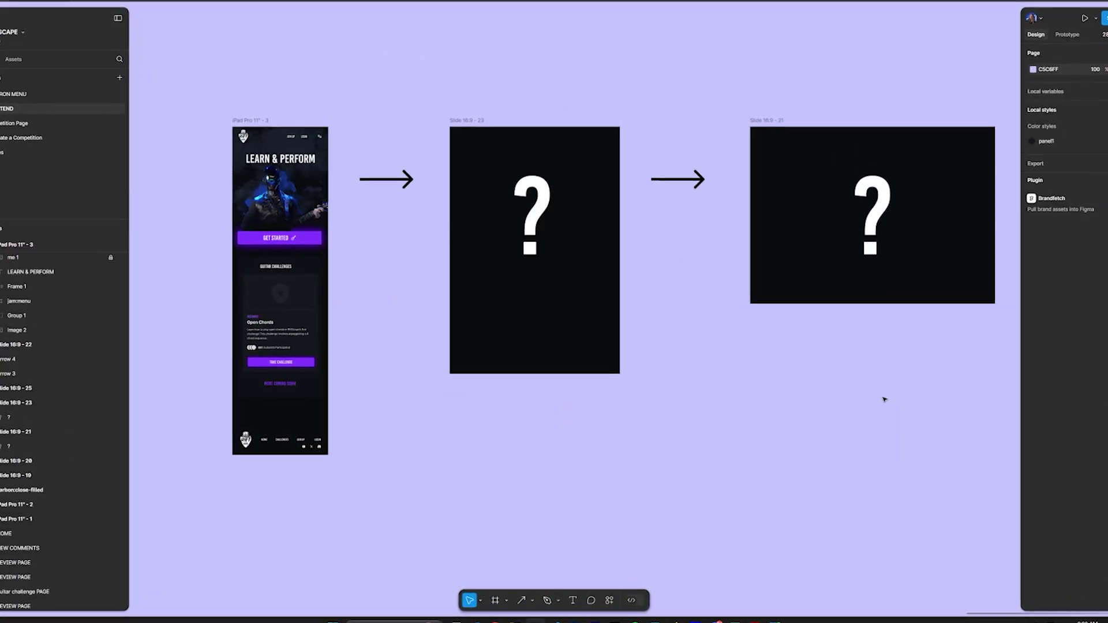
pyautogui.hscroll(2, 796, 389)
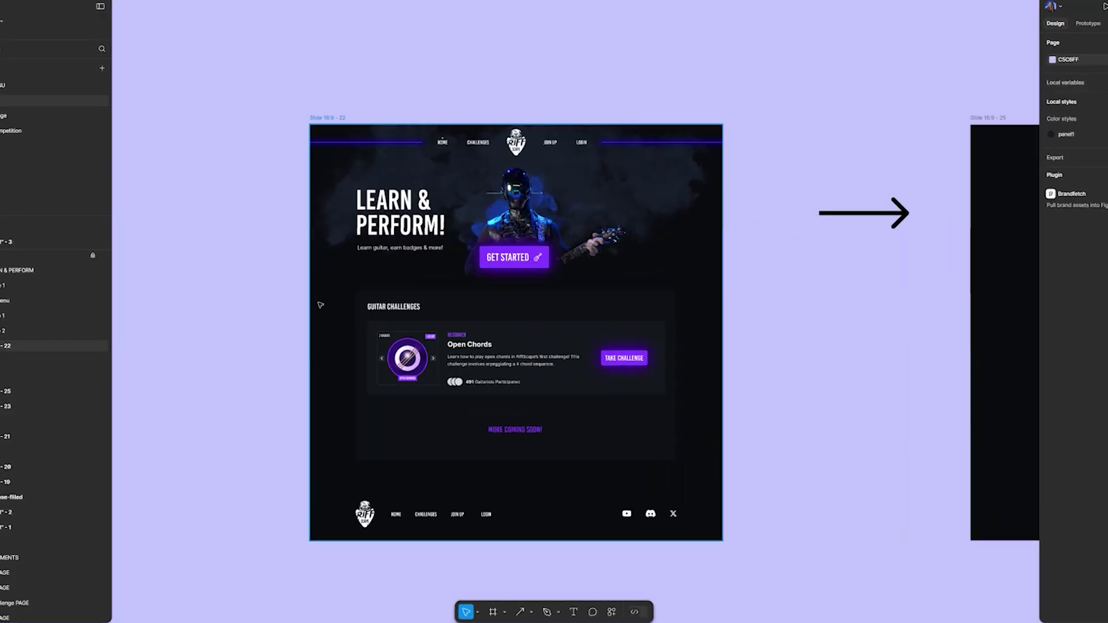
# Step: Examine the desktop "Learn & Perform!" layout and the sequence of progressively narrower blank frames linked by arrows
pyautogui.scroll(5, 402, 304)
pyautogui.scroll(1, 403, 304)
pyautogui.moveTo(610, 321); pyautogui.dragTo(532, 351)
pyautogui.hscroll(10, 891, 463)
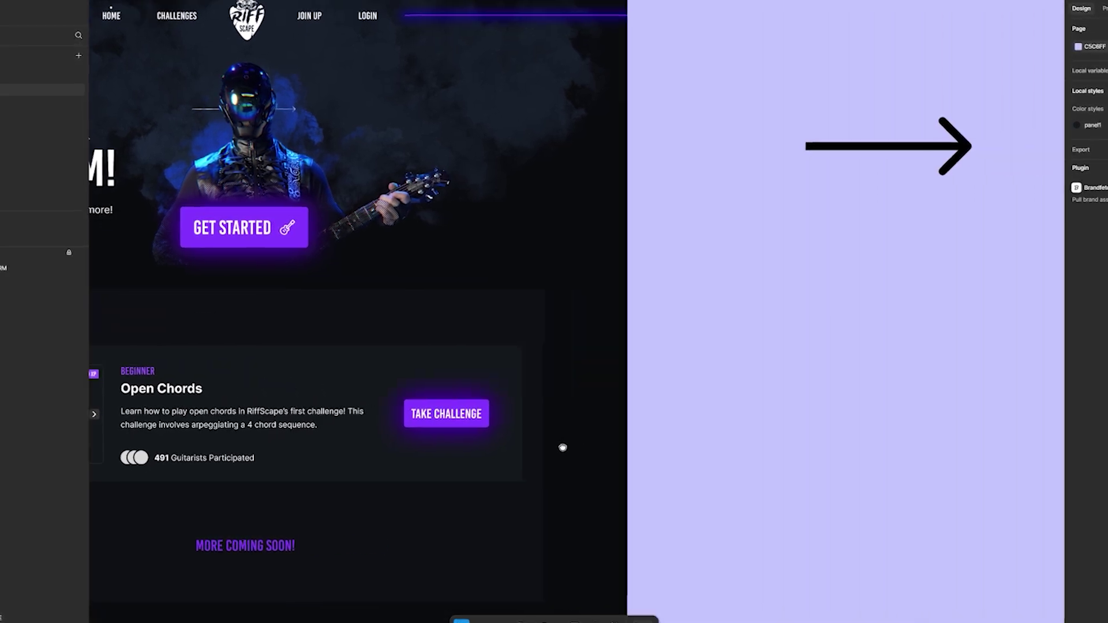
pyautogui.scroll(-5, 516, 356)
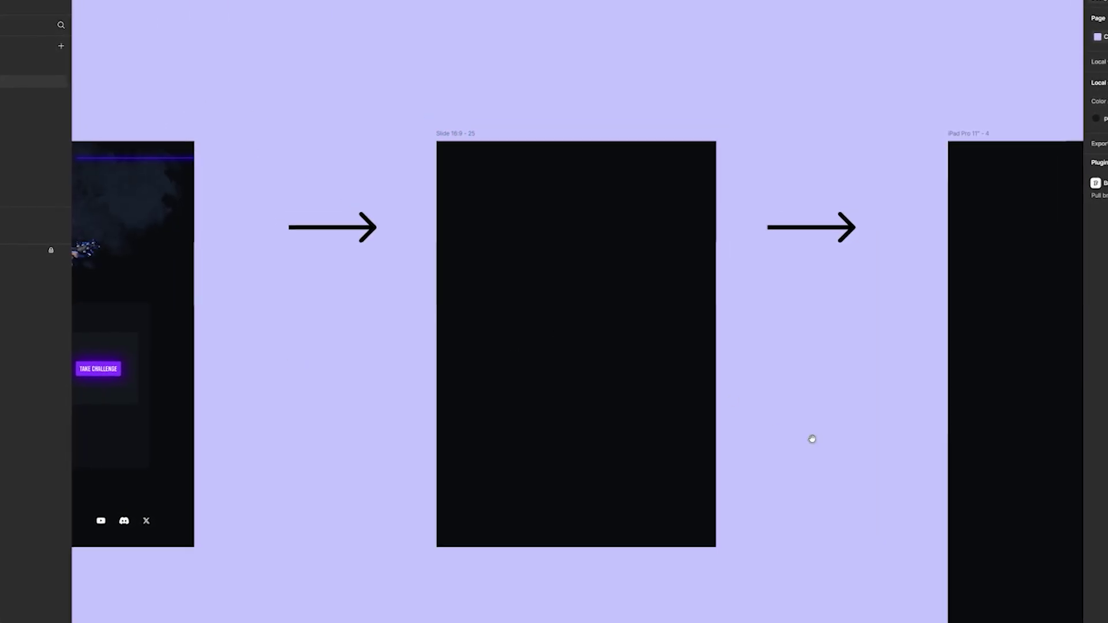
pyautogui.moveTo(812, 440); pyautogui.dragTo(389, 297)
pyautogui.moveTo(435, 337); pyautogui.dragTo(881, 273)
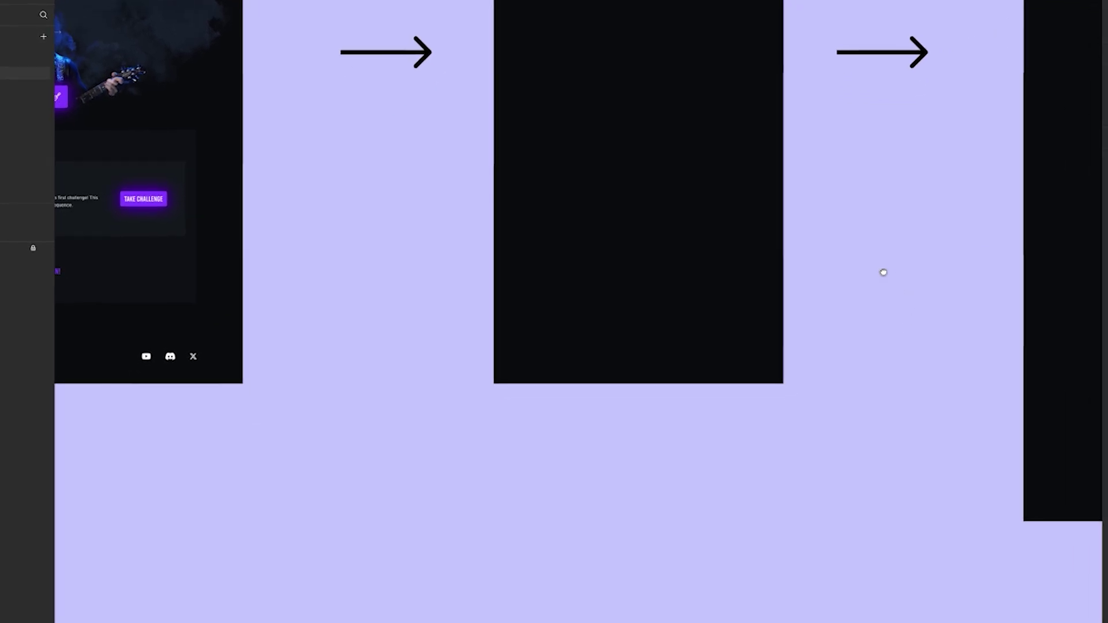
pyautogui.scroll(-5, 785, 248)
pyautogui.moveTo(774, 258); pyautogui.dragTo(712, 281)
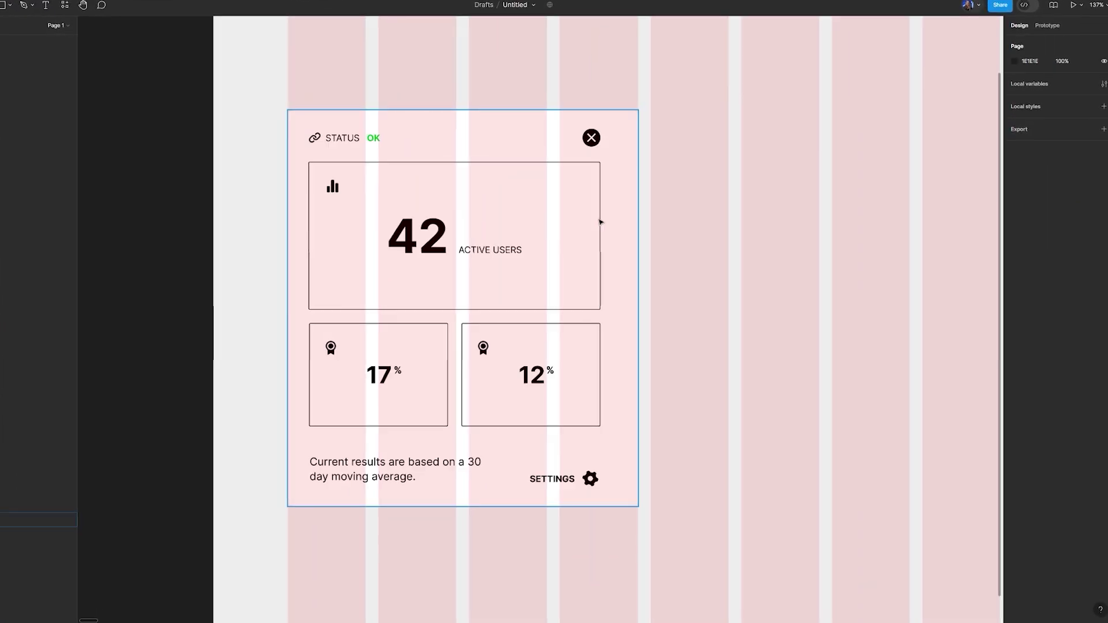
# Step: Add a layout grid to the status card frame and change its type to columns
pyautogui.click(442, 338)
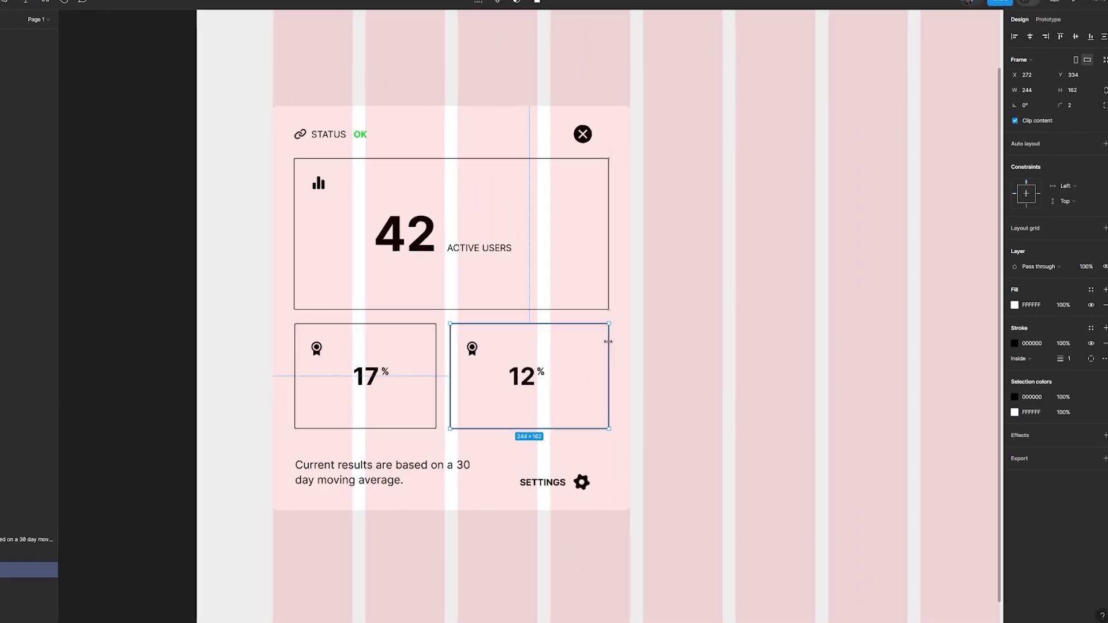
pyautogui.click(312, 126)
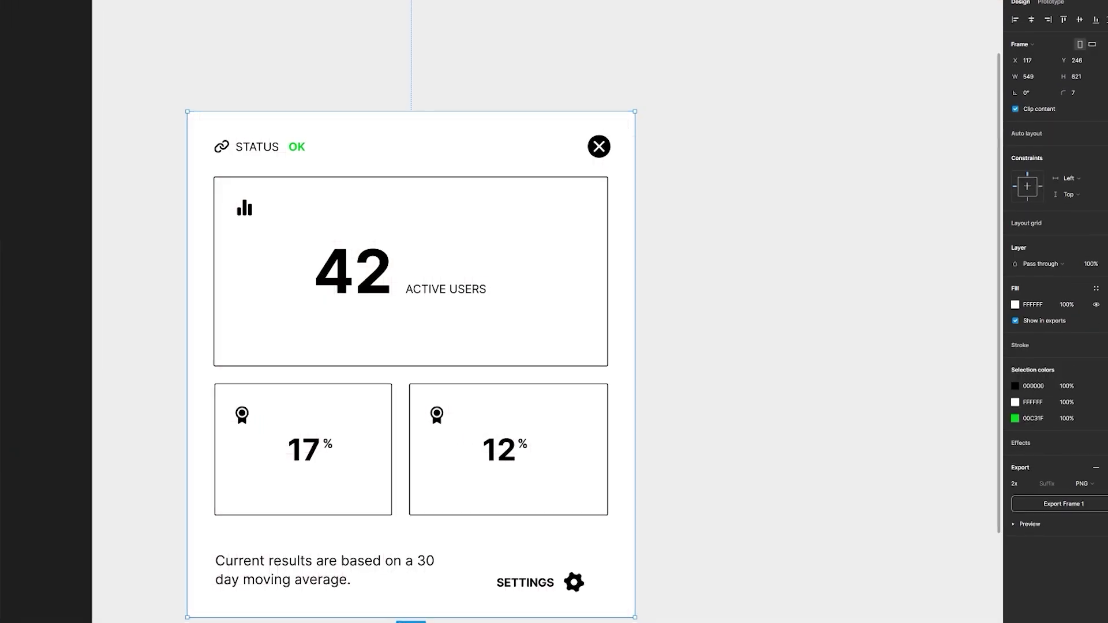
pyautogui.click(1094, 218)
pyautogui.click(1016, 235)
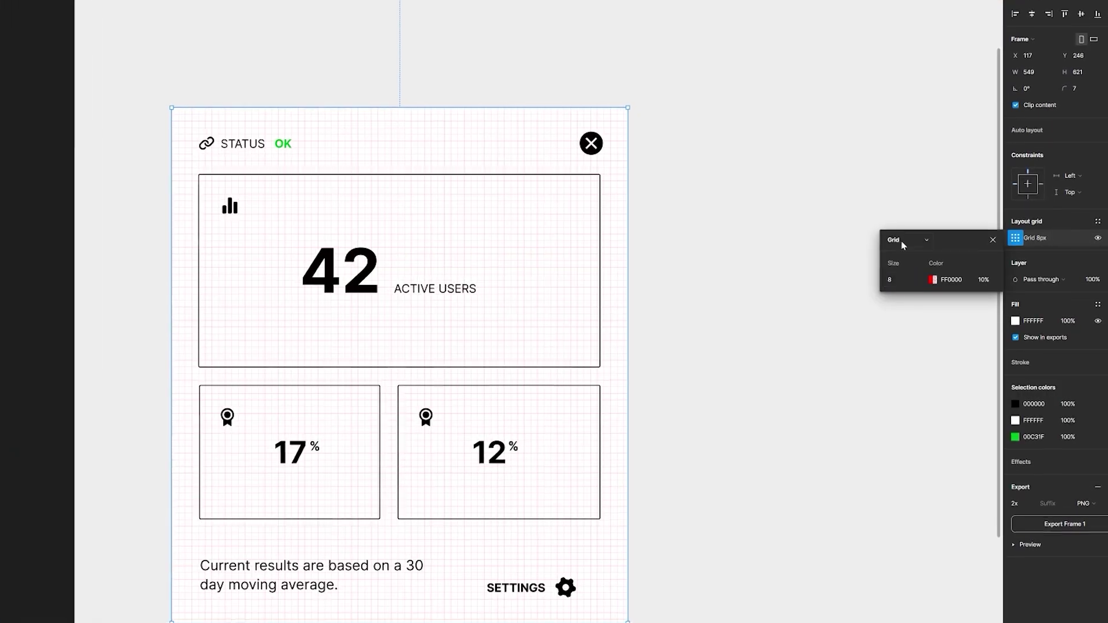
pyautogui.click(895, 237)
pyautogui.click(892, 279)
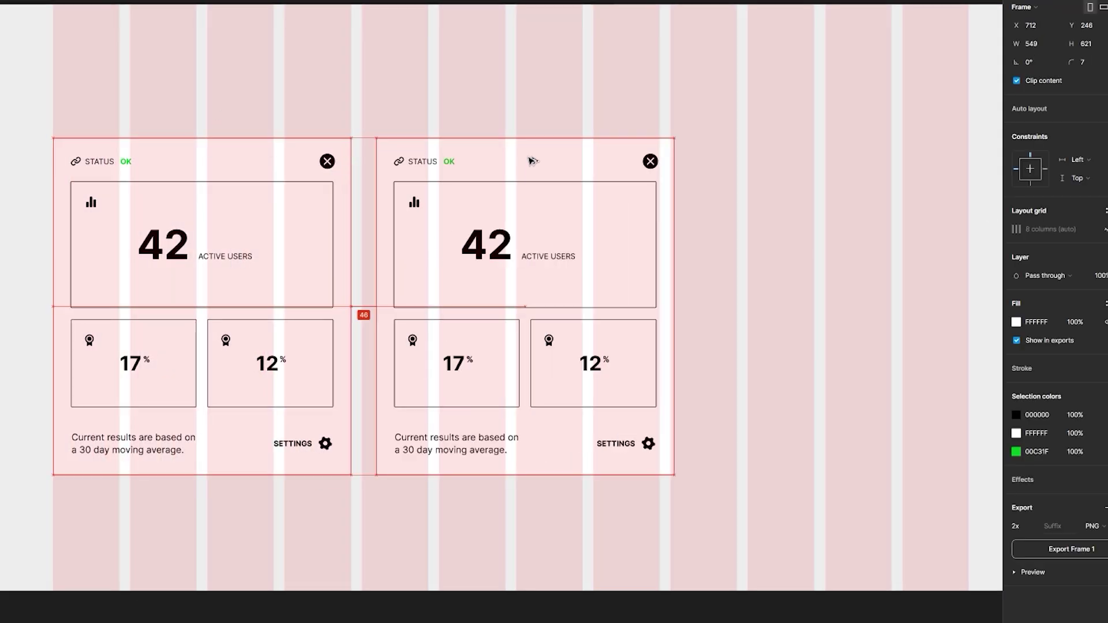
pyautogui.scroll(5, 525, 231)
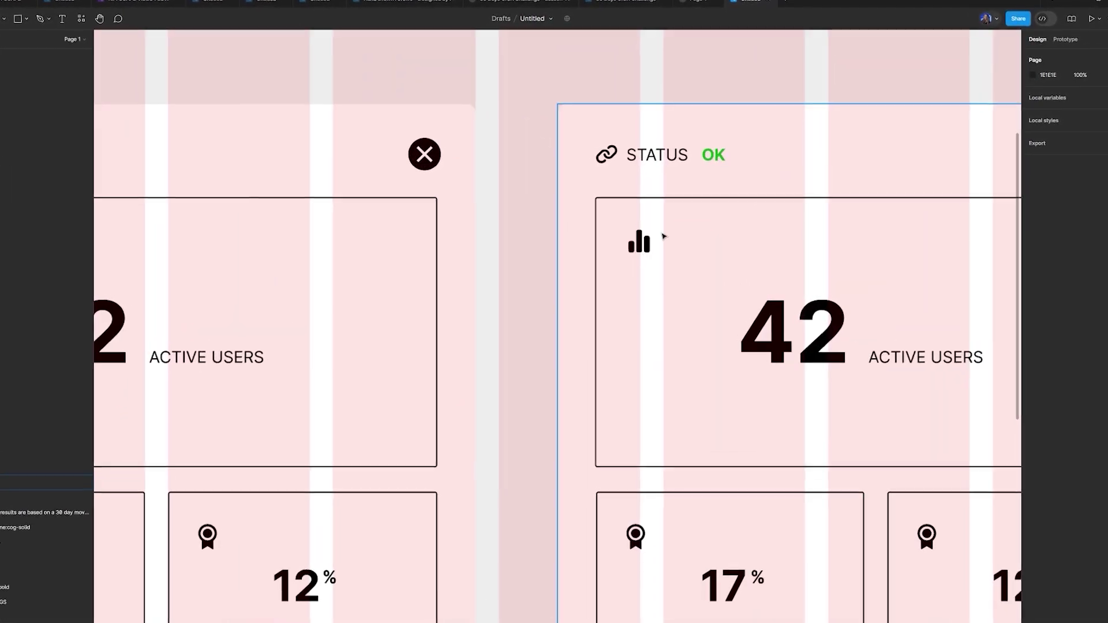
pyautogui.moveTo(669, 231); pyautogui.dragTo(632, 203)
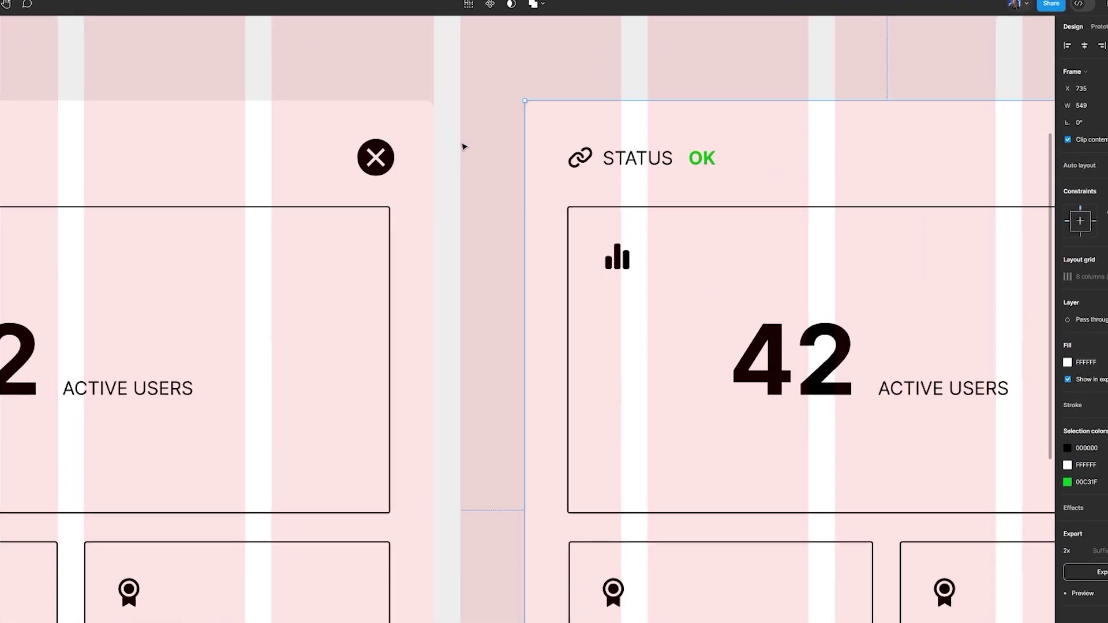
pyautogui.scroll(-5, 448, 151)
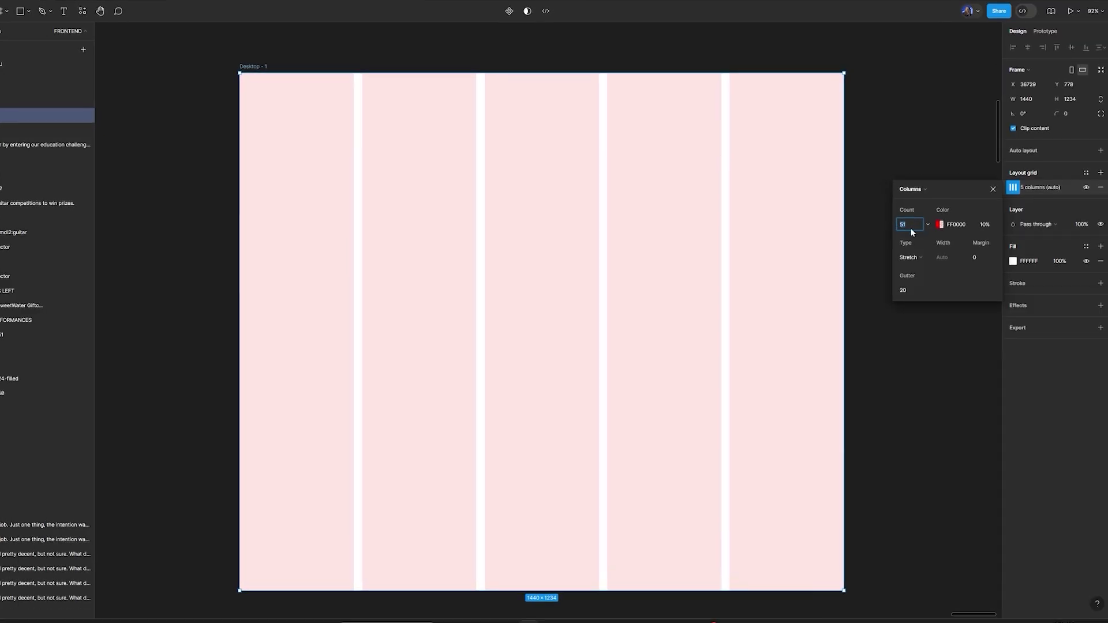
# Step: Set the Desktop - 1 frame's layout grid to 1 column with a margin of about 113
pyautogui.write('1')
pyautogui.moveTo(981, 255); pyautogui.dragTo(1054, 253)
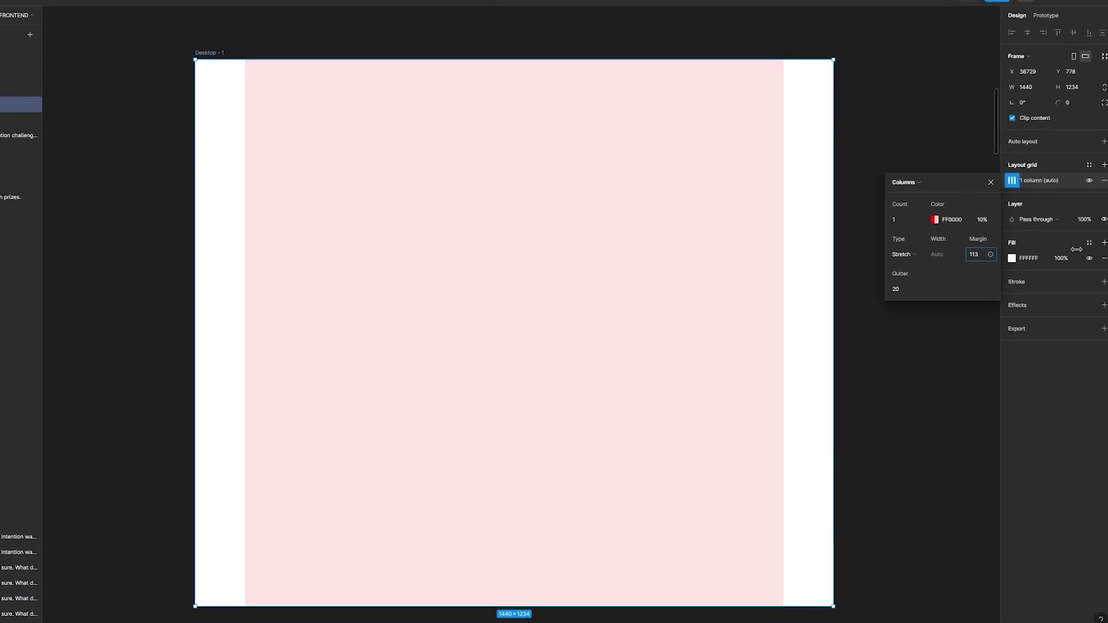
pyautogui.click(880, 123)
pyautogui.scroll(5, 277, 71)
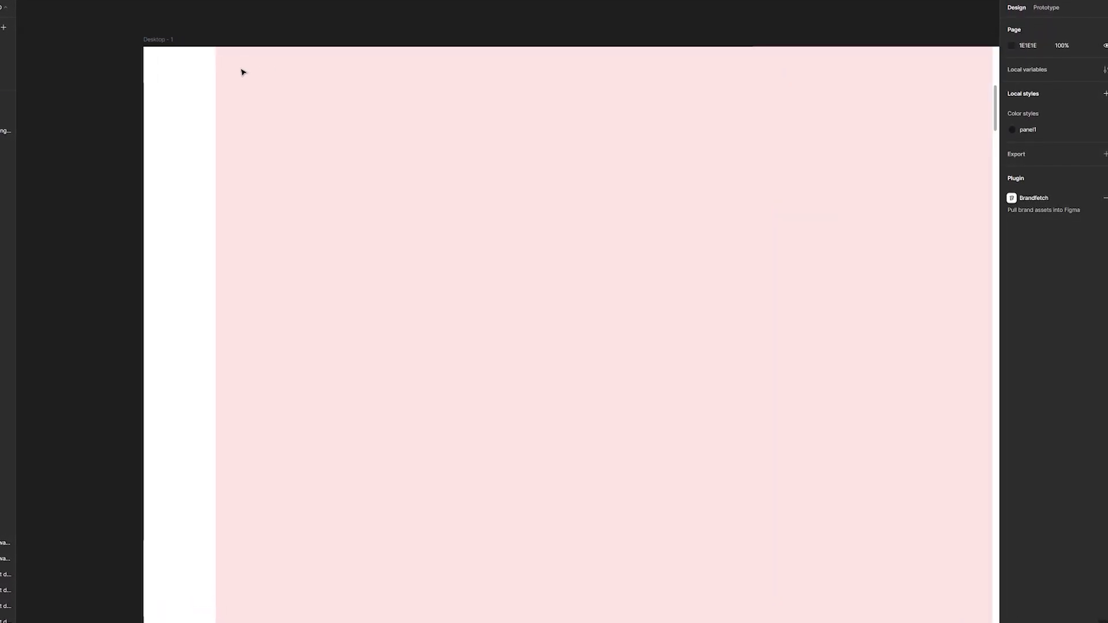
pyautogui.moveTo(621, 139); pyautogui.dragTo(100, 129)
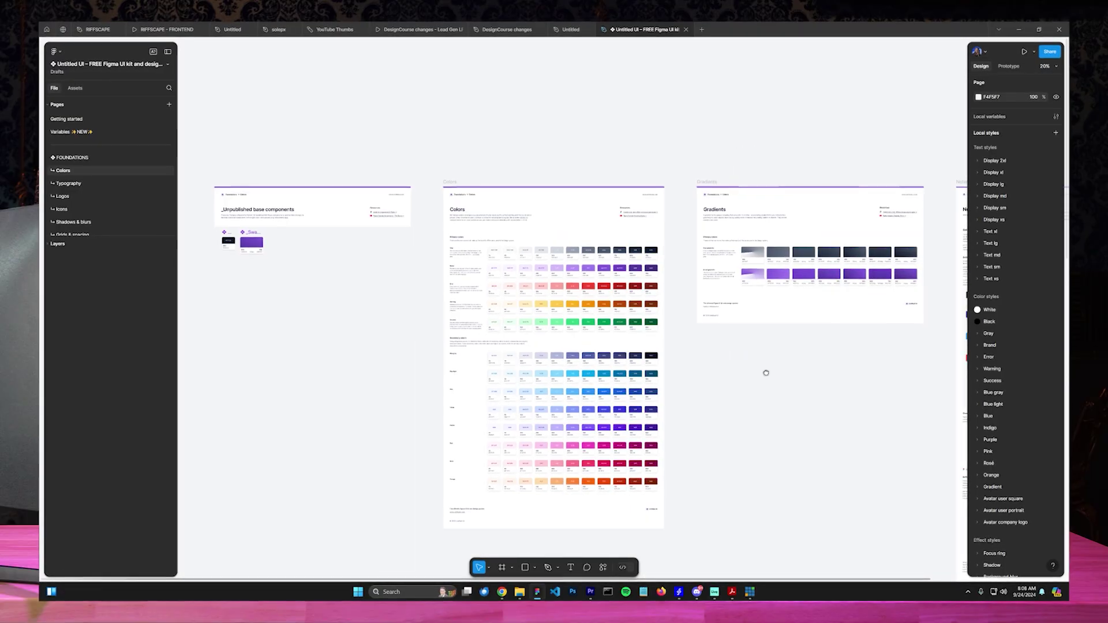
# Step: Look through the Untitled UI kit's Typography page, including its type scale and documentation notes, and open the Logos page
pyautogui.moveTo(764, 371); pyautogui.dragTo(457, 339)
pyautogui.scroll(2, 610, 205)
pyautogui.click(96, 180)
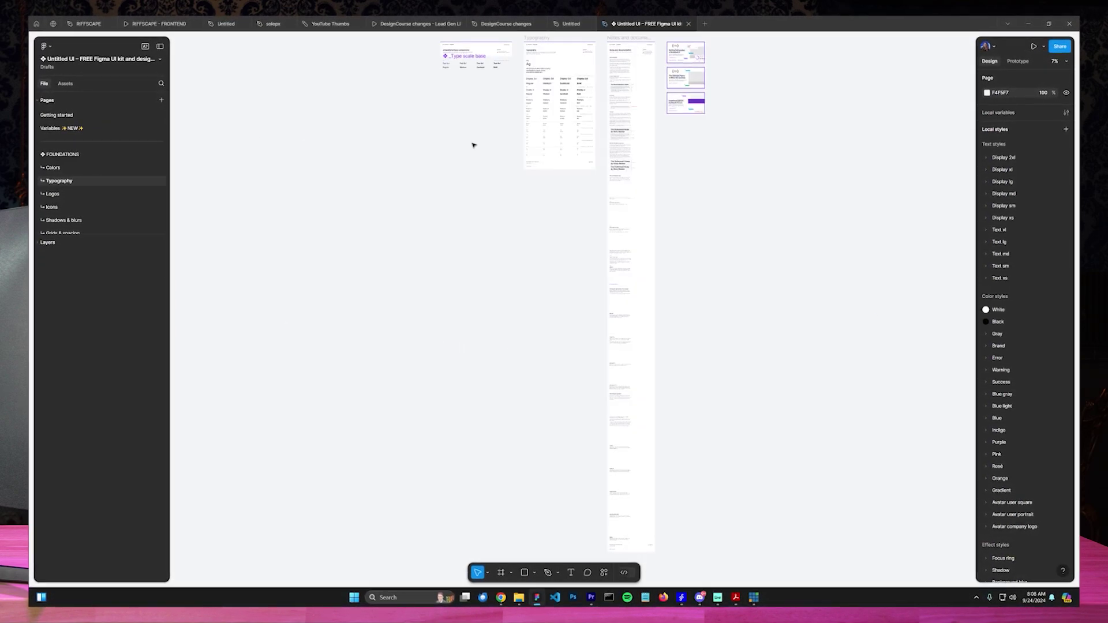
pyautogui.scroll(5, 522, 81)
pyautogui.scroll(5, 508, 77)
pyautogui.scroll(3, 358, 279)
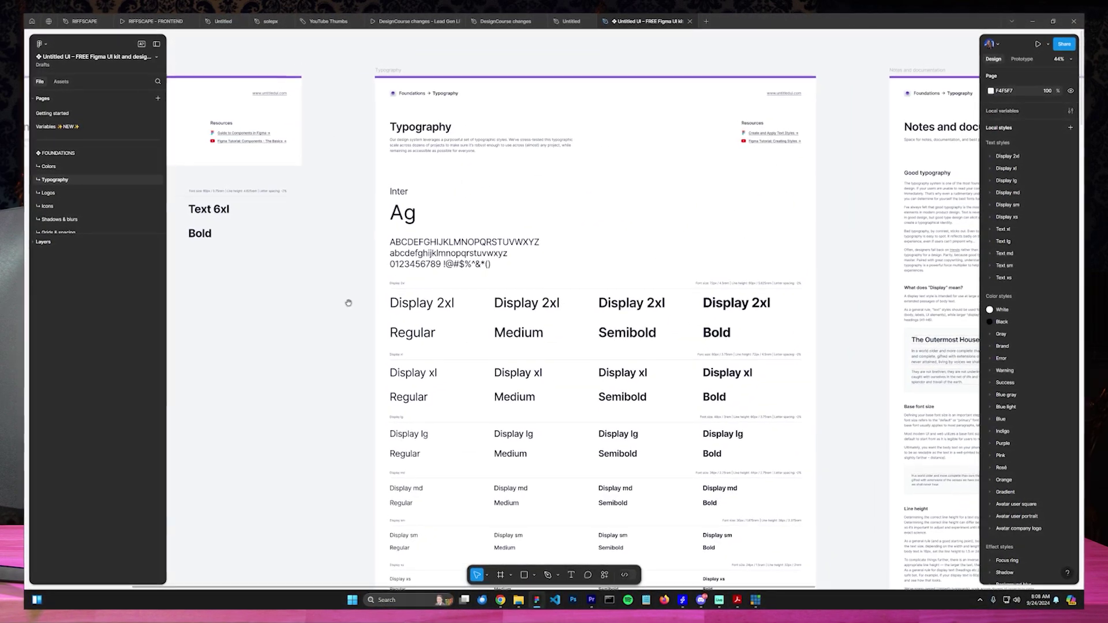
pyautogui.hscroll(10, 780, 280)
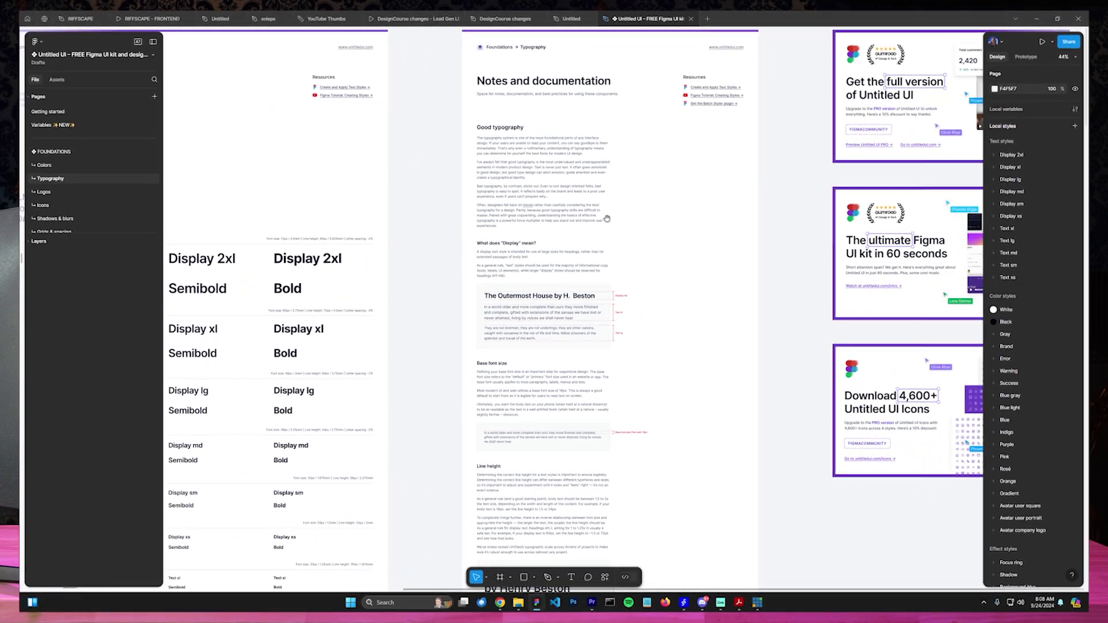
pyautogui.hscroll(5, 548, 227)
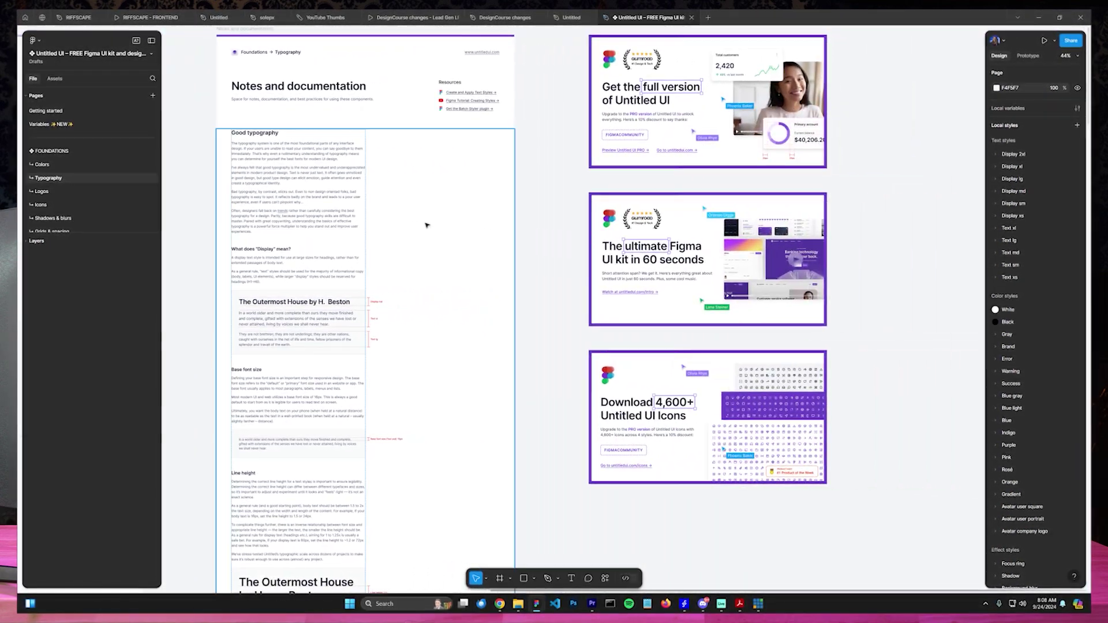
pyautogui.click(45, 193)
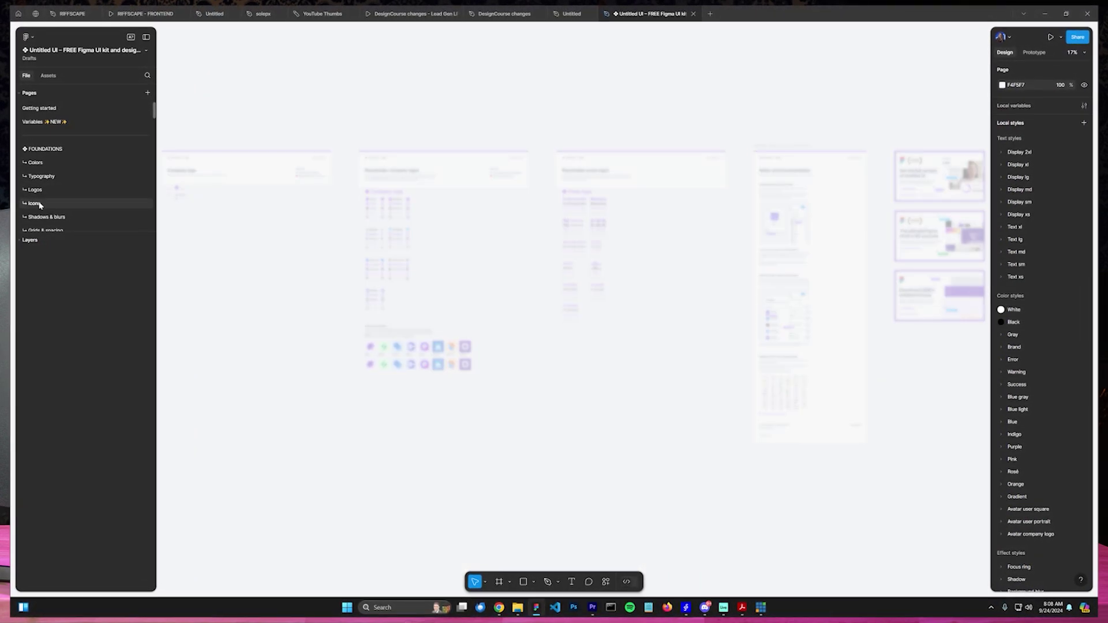
# Step: Look through the Untitled UI kit's Icons page, including the featured, miscellaneous and social icon boards
pyautogui.click(40, 204)
pyautogui.scroll(10, 297, 254)
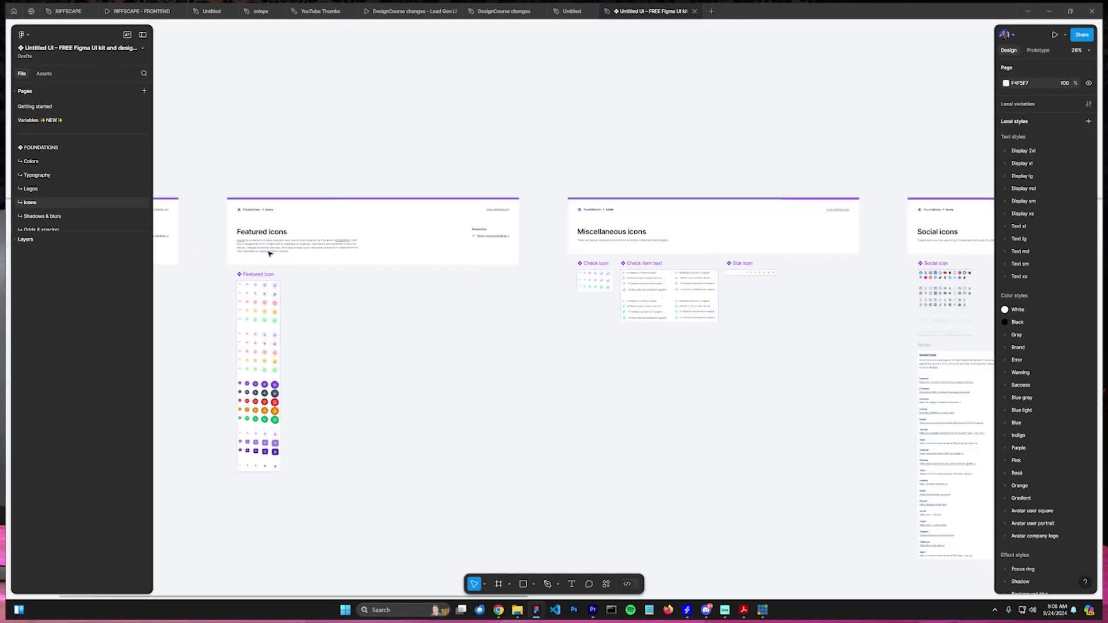
pyautogui.scroll(-4, 448, 173)
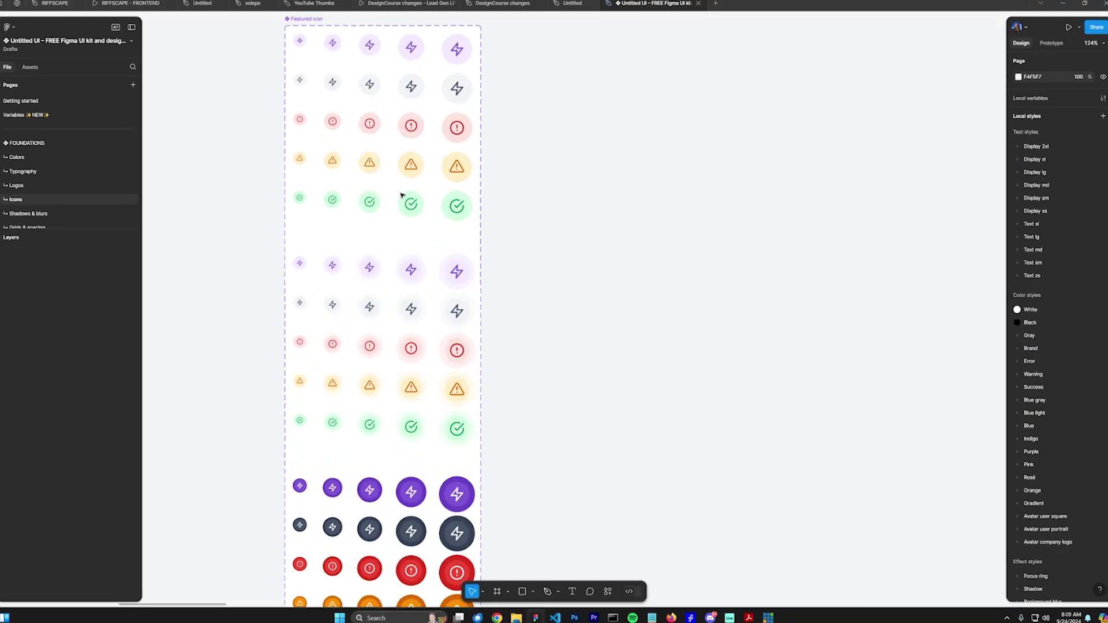
pyautogui.scroll(-3, 404, 198)
pyautogui.scroll(-3, 424, 195)
pyautogui.moveTo(419, 254); pyautogui.dragTo(144, 234)
pyautogui.moveTo(745, 263); pyautogui.dragTo(396, 269)
pyautogui.scroll(6, 366, 138)
pyautogui.scroll(-6, 365, 138)
pyautogui.moveTo(654, 208); pyautogui.dragTo(73, 166)
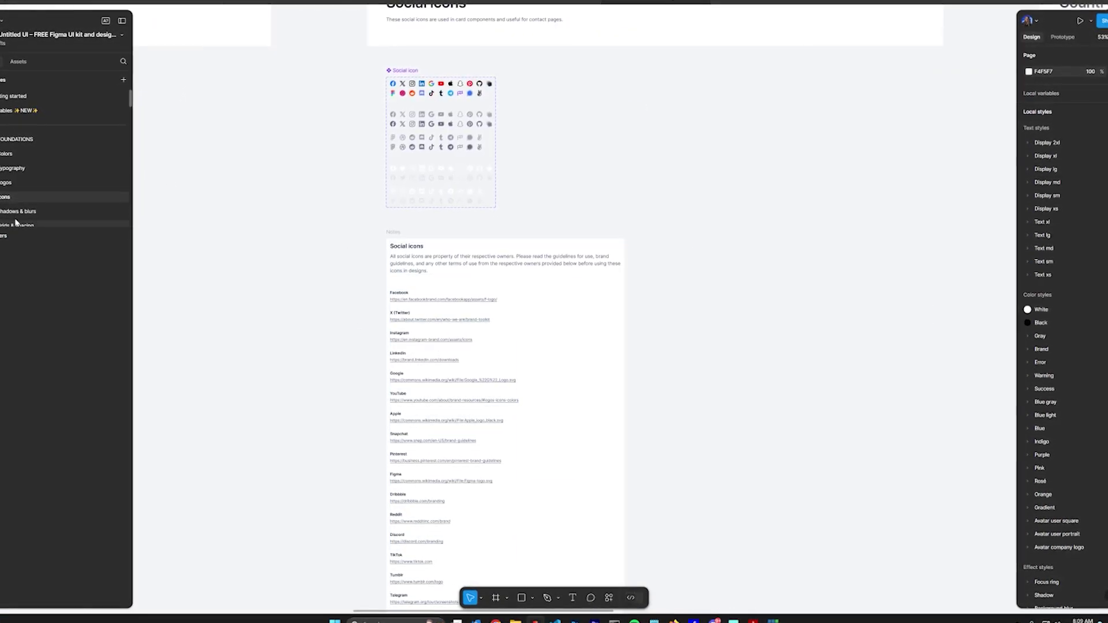
# Step: Examine the Shadows & blurs page, covering the shadow samples and the light and dark background blurs
pyautogui.moveTo(230, 323); pyautogui.dragTo(371, 342)
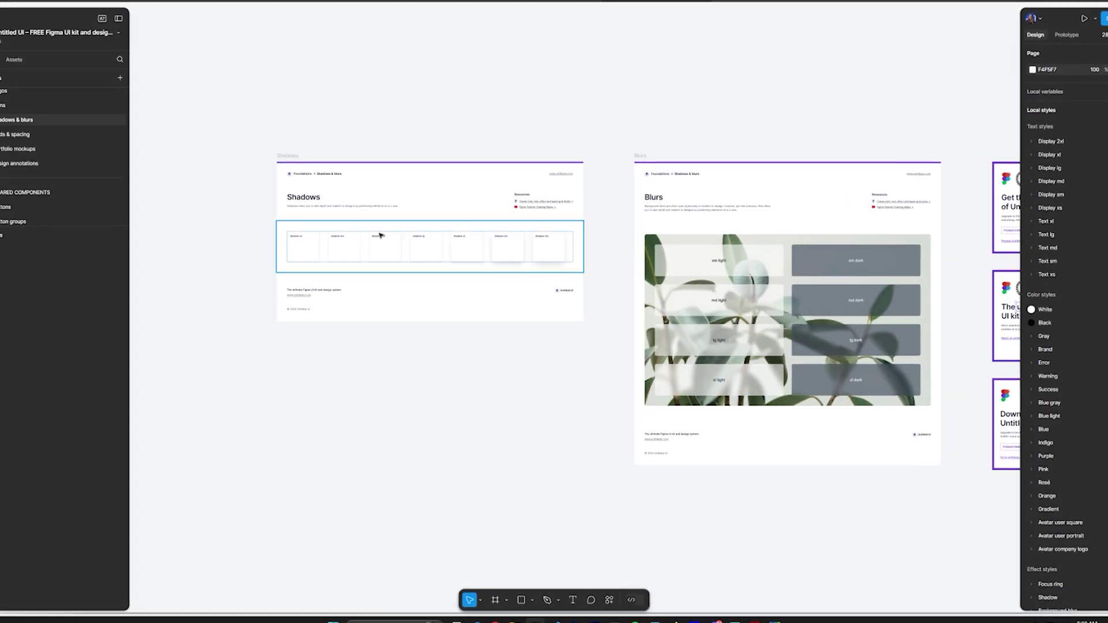
pyautogui.scroll(6, 380, 234)
pyautogui.hscroll(6, 606, 337)
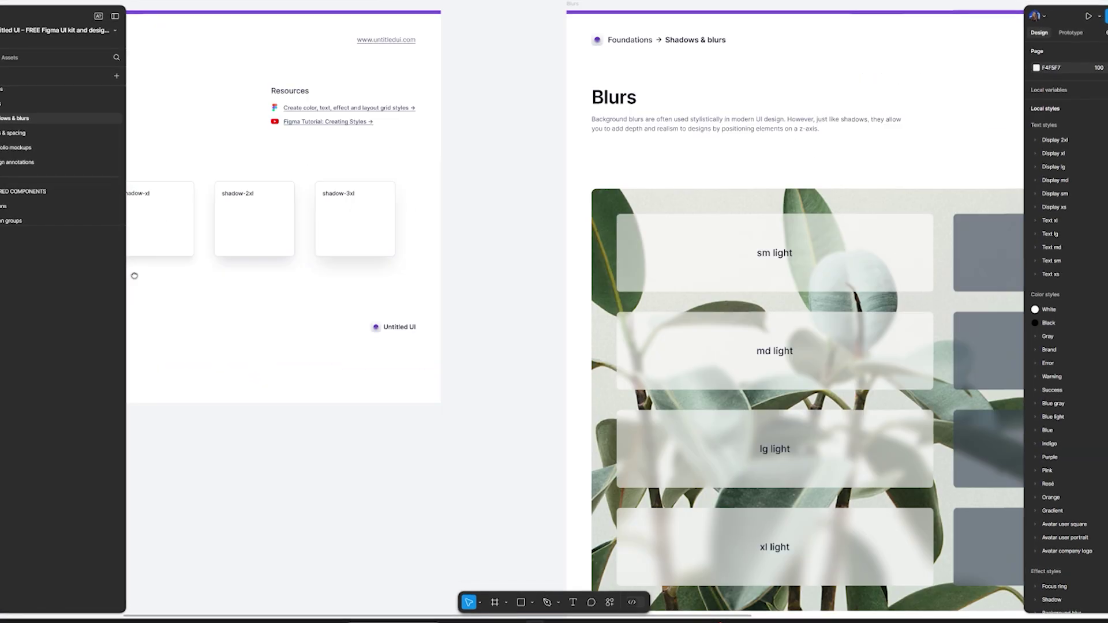
pyautogui.scroll(-3, 607, 285)
pyautogui.hscroll(4, 607, 284)
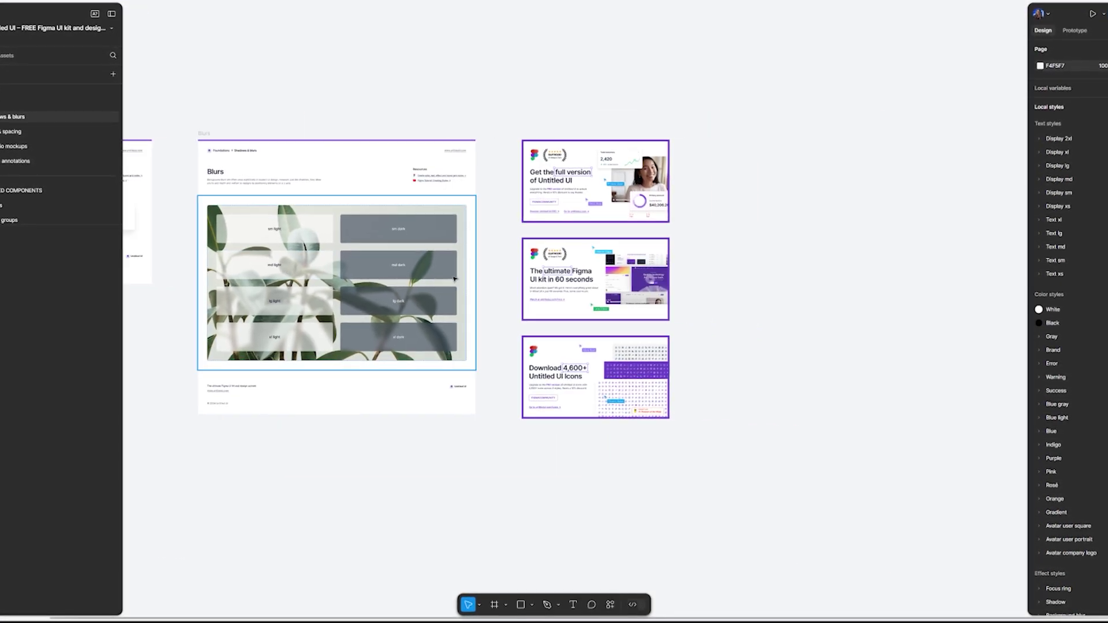
# Step: Open the Grids & spacing page and examine its desktop and tablet grid layouts
pyautogui.click(2, 146)
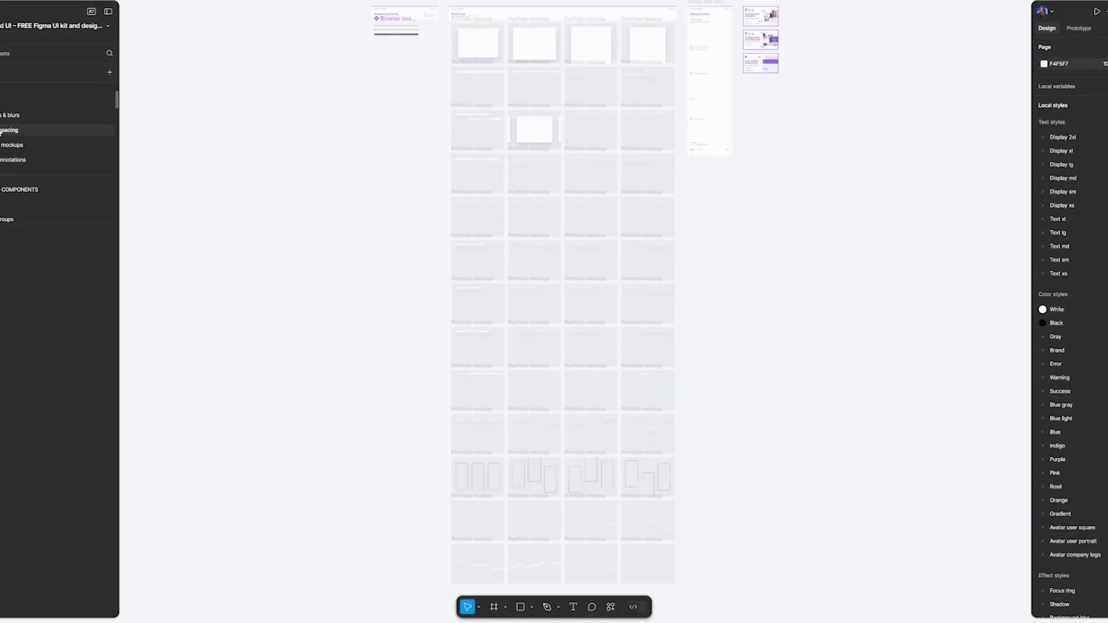
pyautogui.scroll(3, 586, 247)
pyautogui.scroll(5, 592, 235)
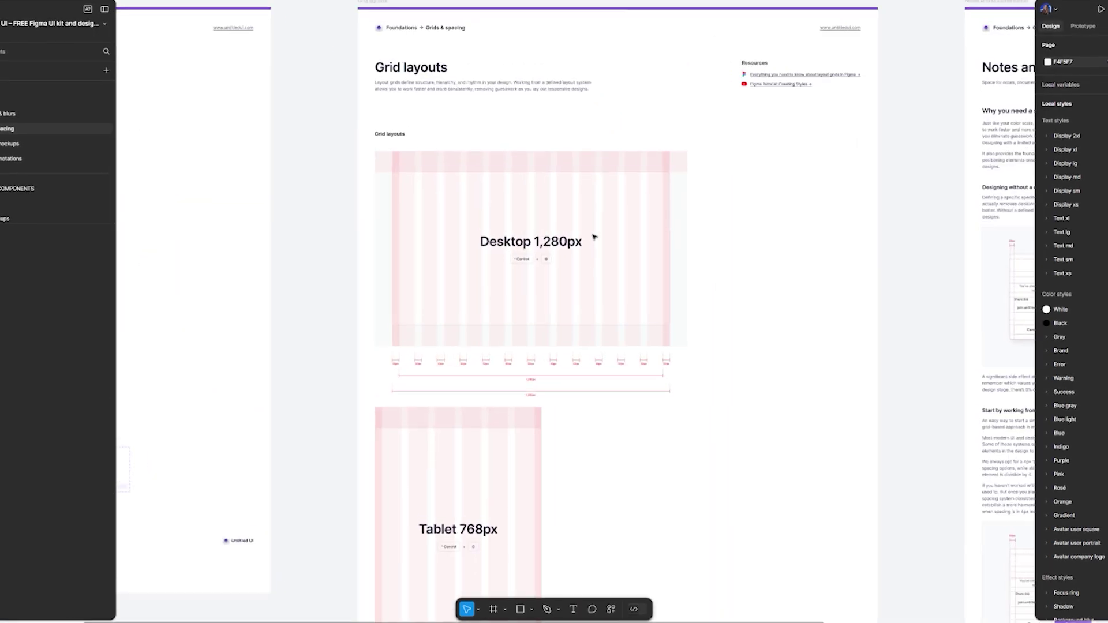
pyautogui.scroll(-5, 599, 477)
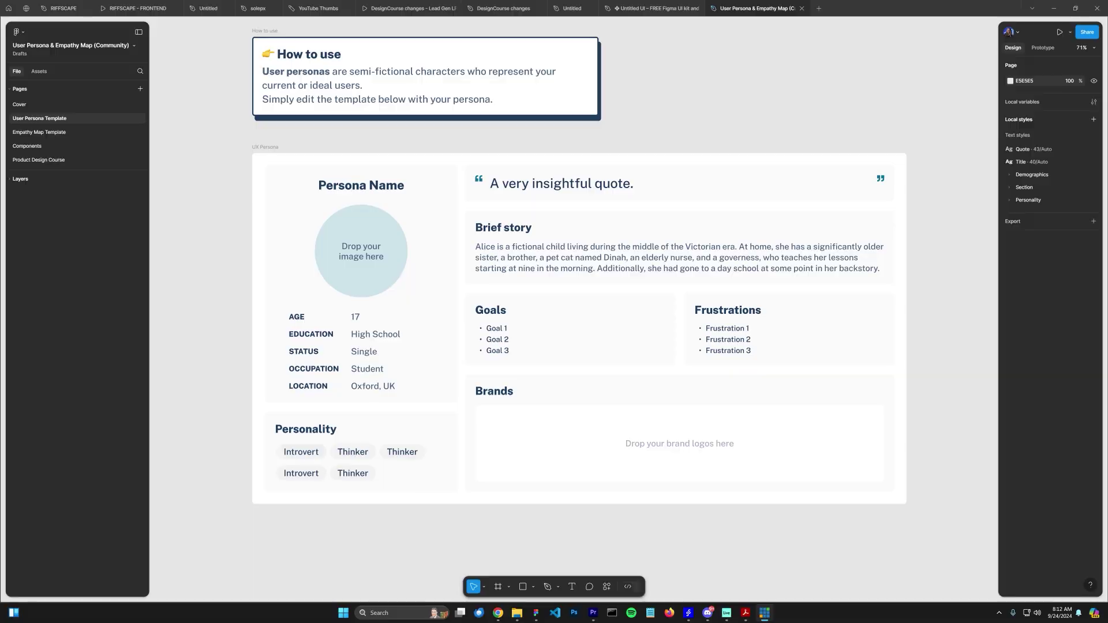
# Step: Examine the UX Persona template in the User Persona & Empathy Map file, including its demographics, personality, goals and frustrations sections
pyautogui.scroll(-3, 459, 188)
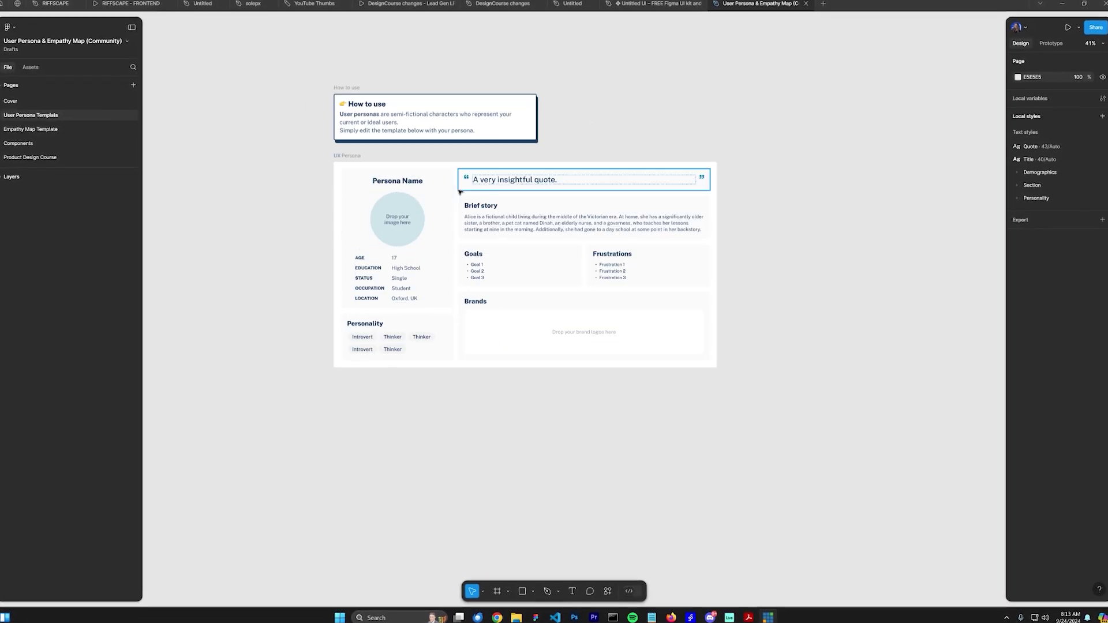
pyautogui.scroll(5, 434, 199)
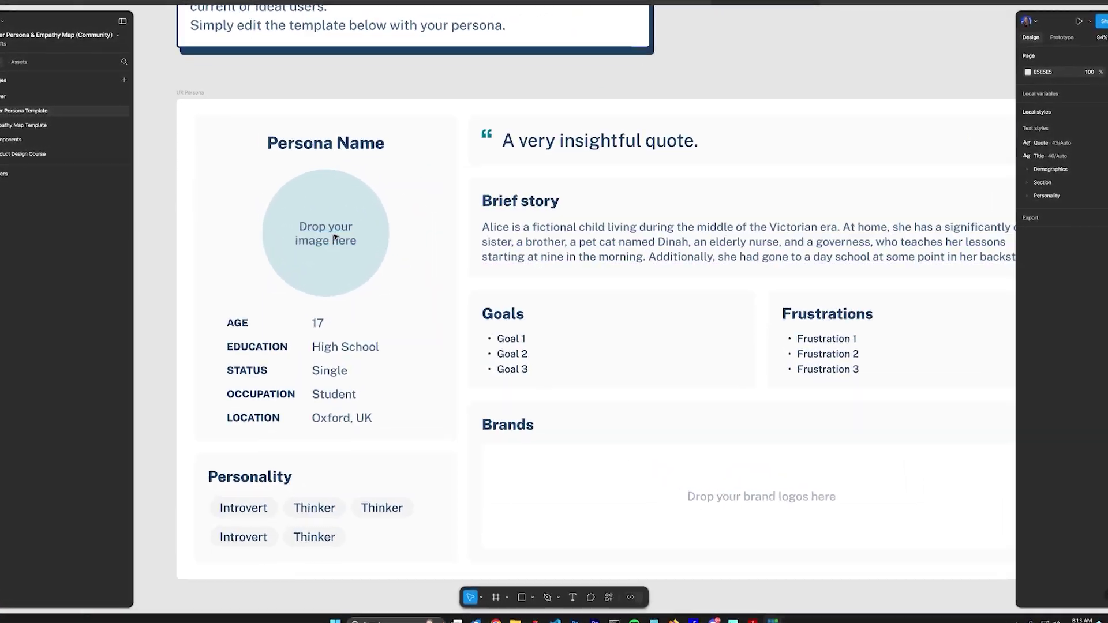
pyautogui.moveTo(671, 258); pyautogui.dragTo(431, 242)
pyautogui.hotkey('ctrl', 'z')
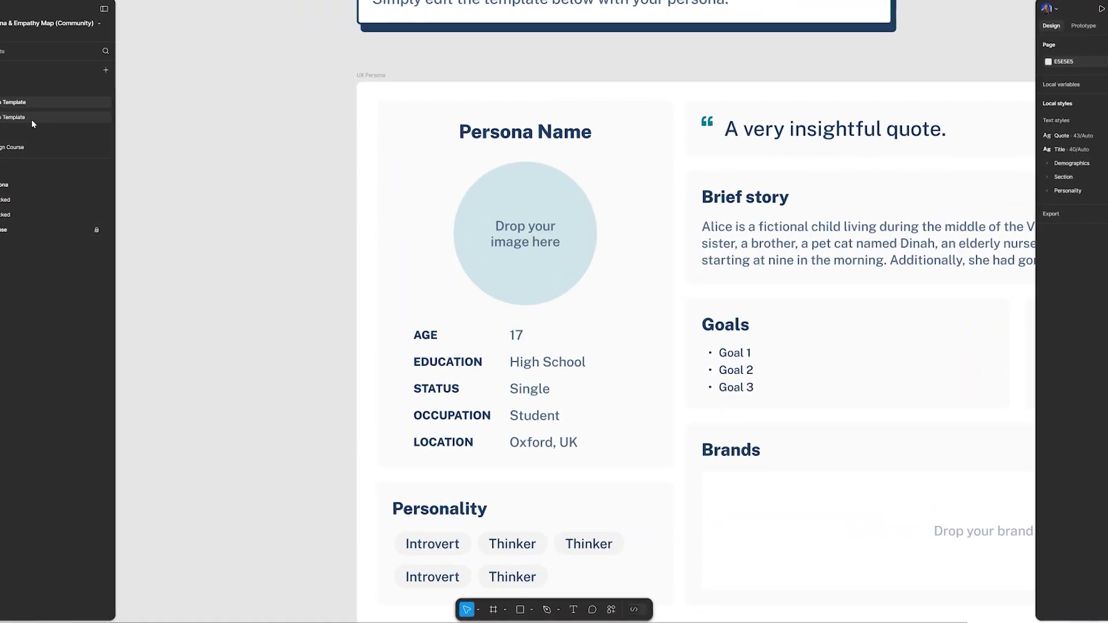
# Step: Open the Empathy Map Template page and look over its Think, Feel, Say and Do quadrants
pyautogui.click(36, 122)
pyautogui.scroll(3, 459, 301)
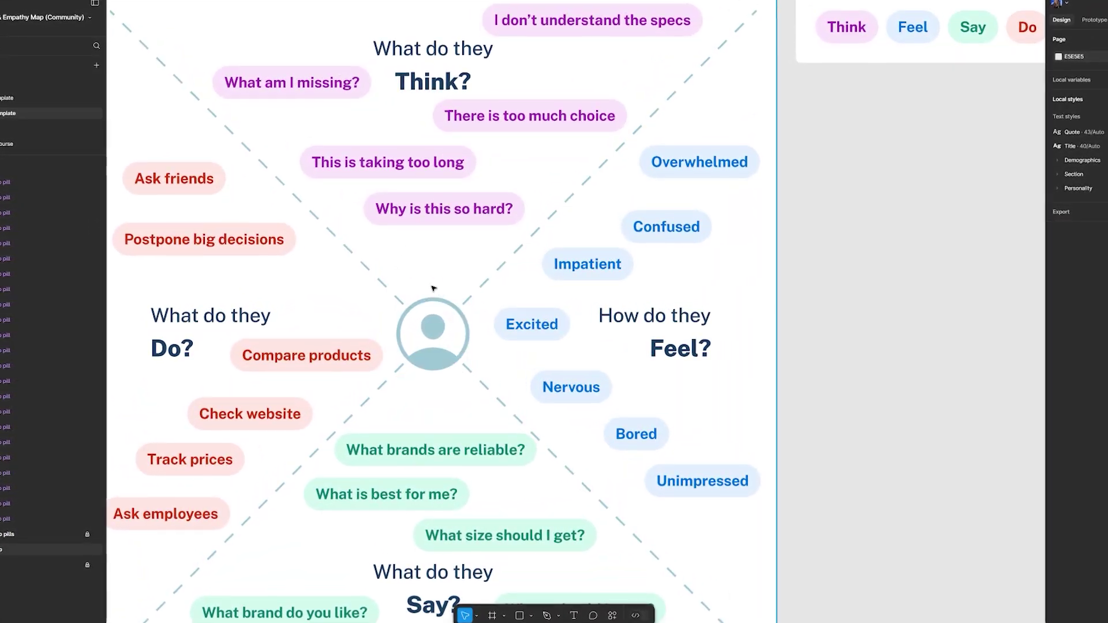
pyautogui.scroll(-2, 434, 288)
pyautogui.moveTo(439, 286); pyautogui.dragTo(535, 217)
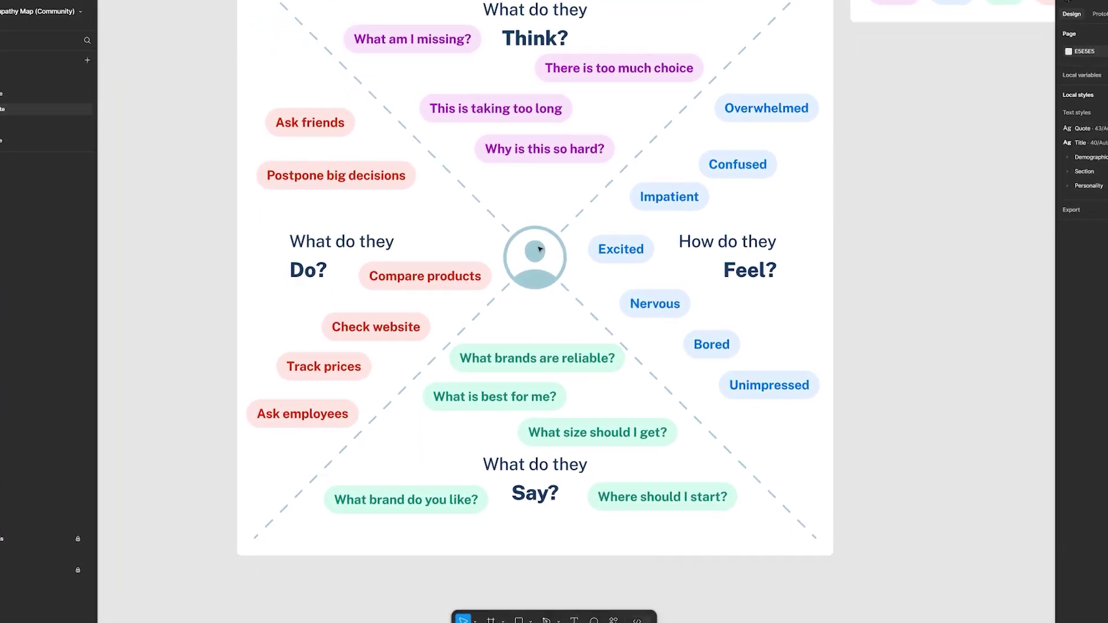
pyautogui.scroll(3, 538, 257)
pyautogui.scroll(-2, 539, 262)
pyautogui.scroll(-5, 537, 263)
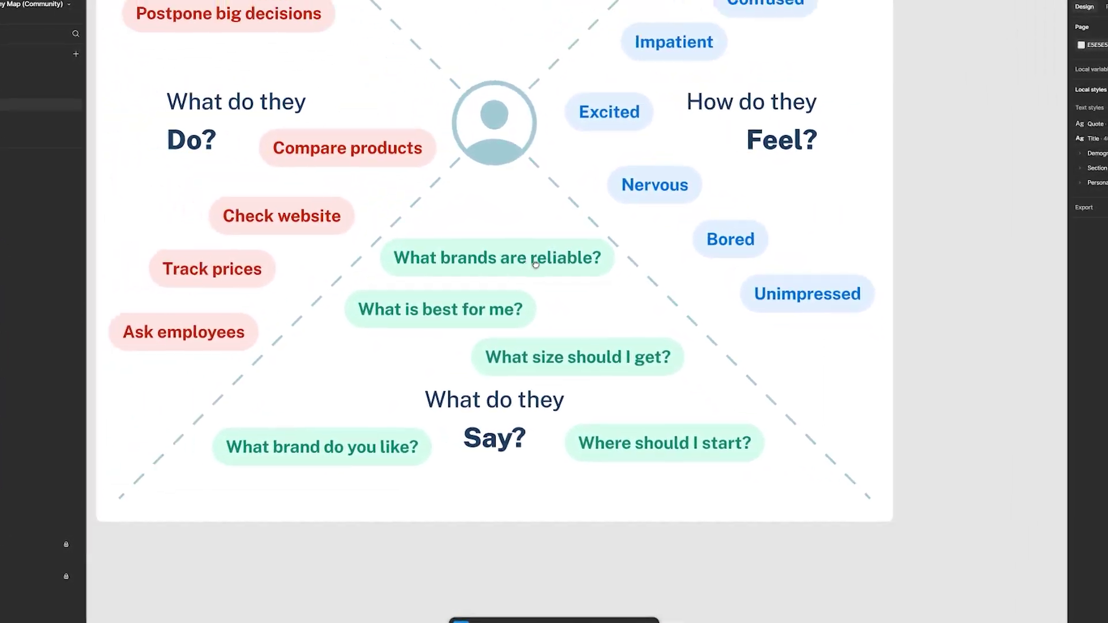
pyautogui.moveTo(536, 264); pyautogui.dragTo(413, 444)
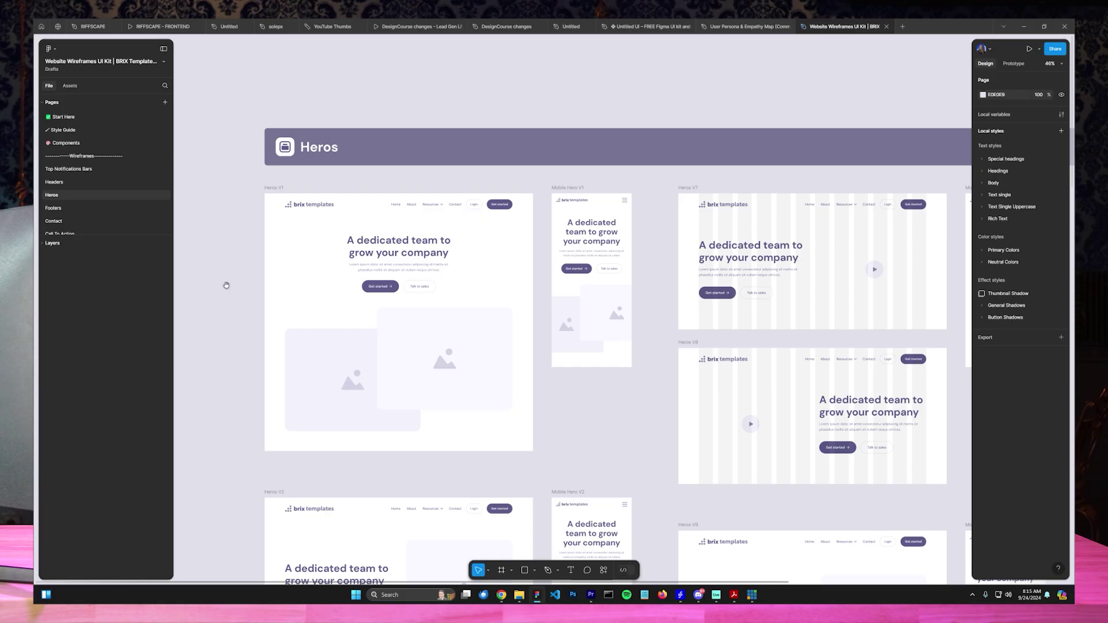
# Step: Browse the desktop and mobile hero wireframes on the Heros page of the Website Wireframes UI Kit
pyautogui.scroll(3, 317, 175)
pyautogui.scroll(-5, 317, 175)
pyautogui.moveTo(544, 388); pyautogui.dragTo(311, 216)
pyautogui.moveTo(559, 487); pyautogui.dragTo(519, 301)
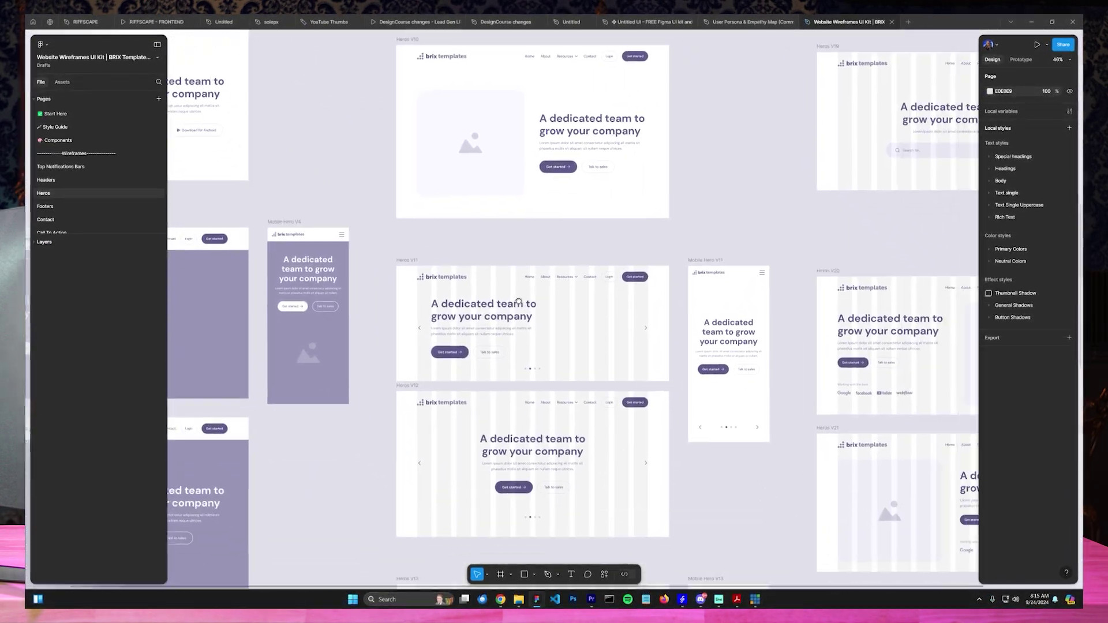
pyautogui.scroll(-4, 518, 301)
pyautogui.hscroll(5, 518, 301)
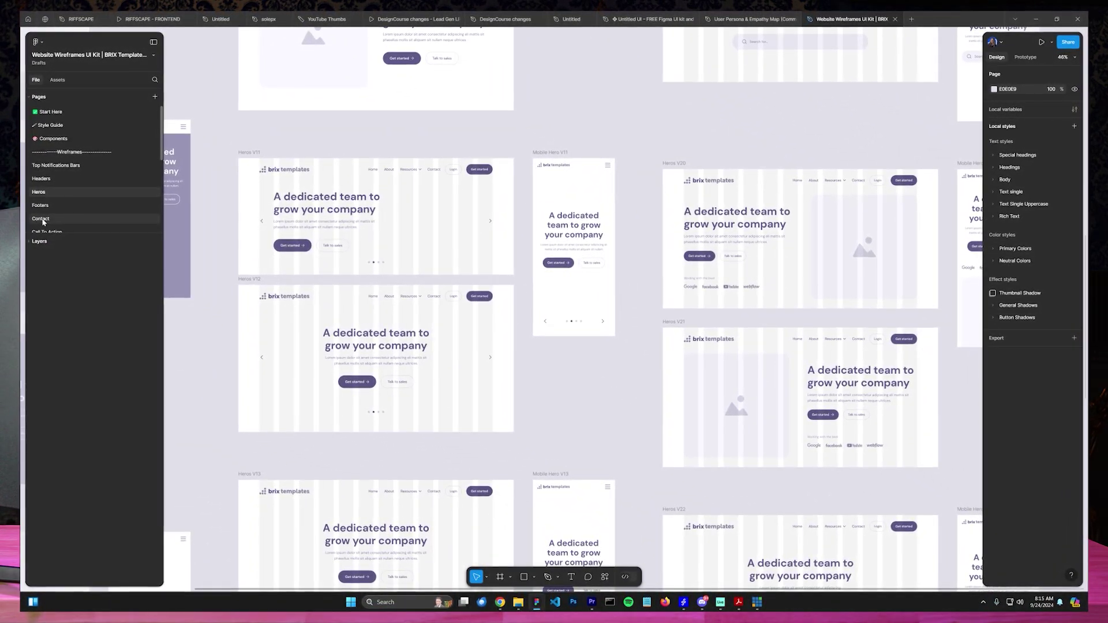
# Step: Open the wireframe kit's Contact page and look through its desktop and mobile contact form layouts
pyautogui.click(43, 220)
pyautogui.scroll(10, 485, 249)
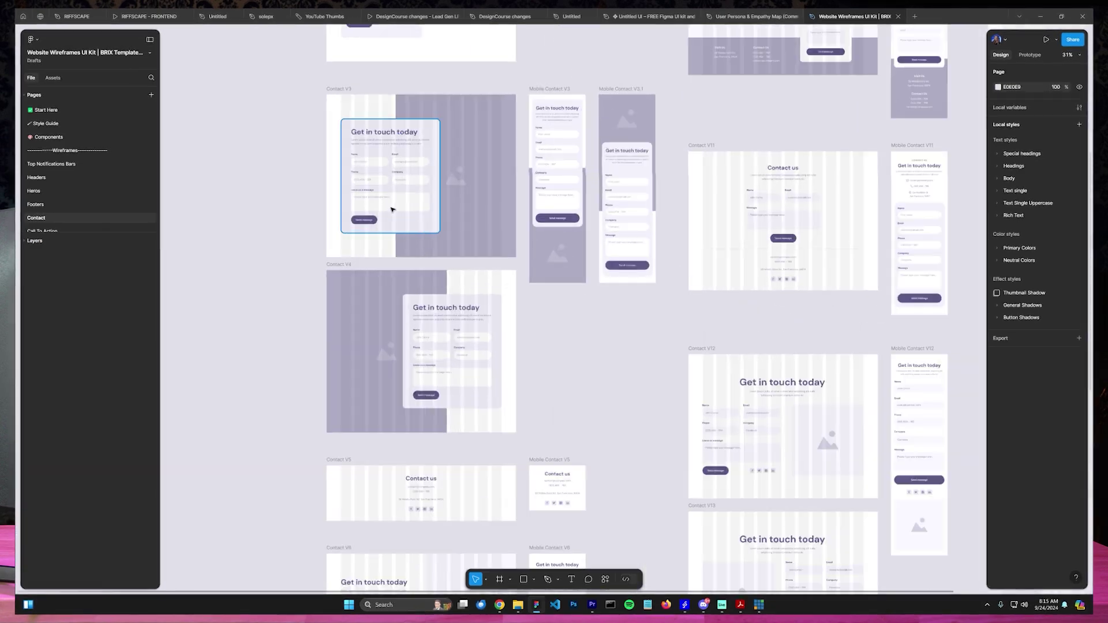
pyautogui.scroll(-10, 392, 196)
pyautogui.hscroll(3, 392, 196)
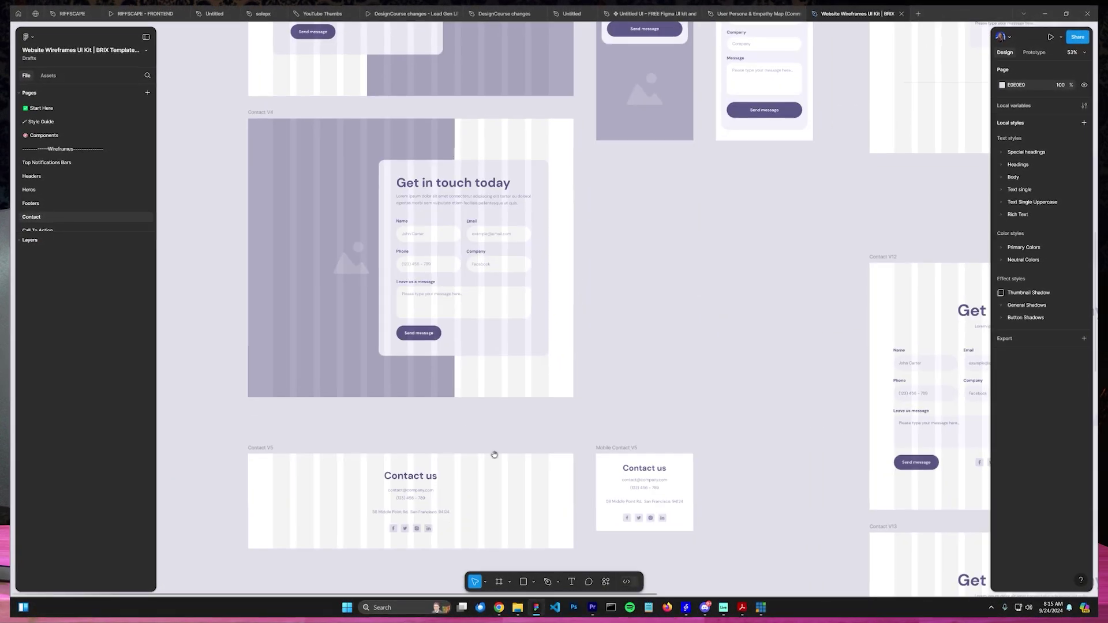
pyautogui.scroll(-5, 485, 434)
pyautogui.hscroll(-1, 485, 434)
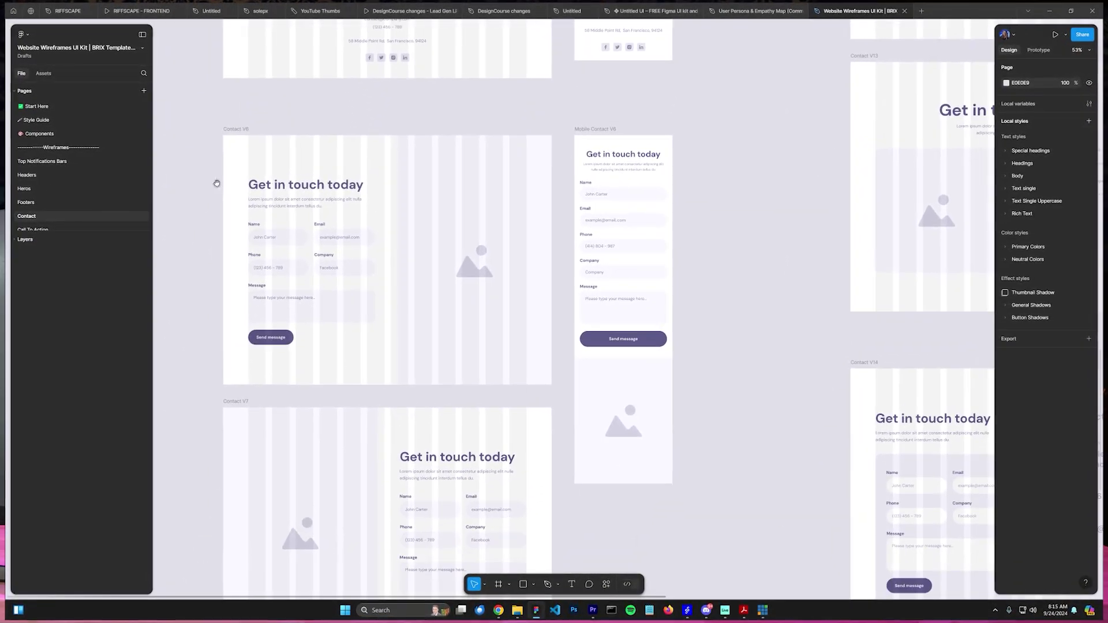
# Step: Open the wireframe kit's Testimonials page and review its desktop and mobile testimonial layout variations
pyautogui.click(33, 170)
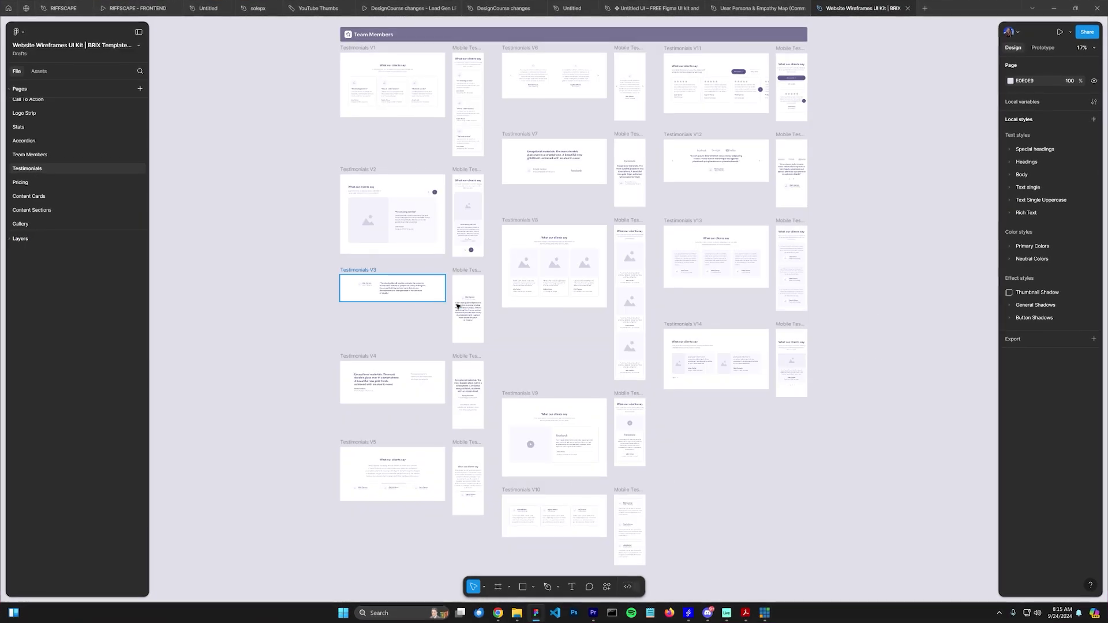
pyautogui.scroll(6, 561, 297)
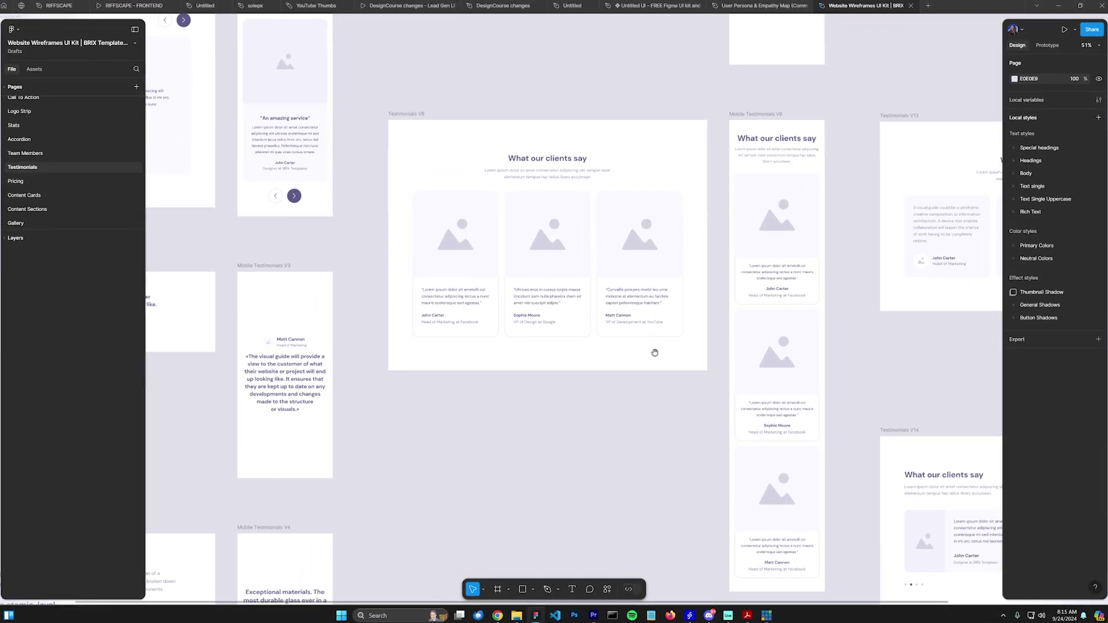
pyautogui.moveTo(656, 352); pyautogui.dragTo(549, 180)
pyautogui.scroll(-5, 549, 180)
pyautogui.hscroll(2, 520, 196)
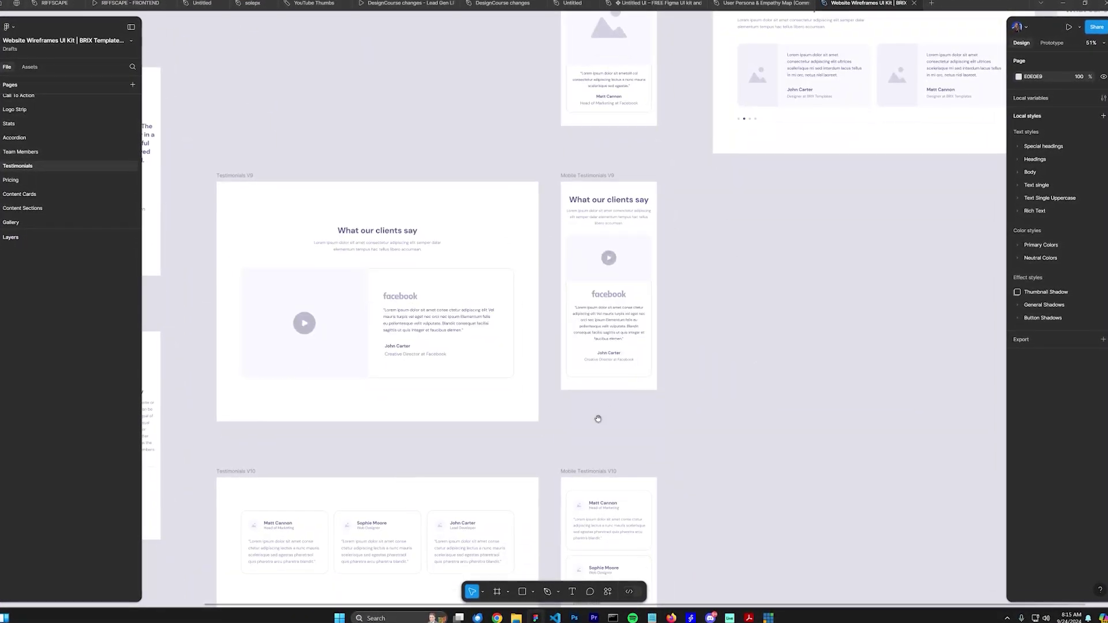
pyautogui.moveTo(598, 419); pyautogui.dragTo(774, 203)
pyautogui.moveTo(369, 196); pyautogui.dragTo(648, 487)
pyautogui.moveTo(376, 245); pyautogui.dragTo(443, 457)
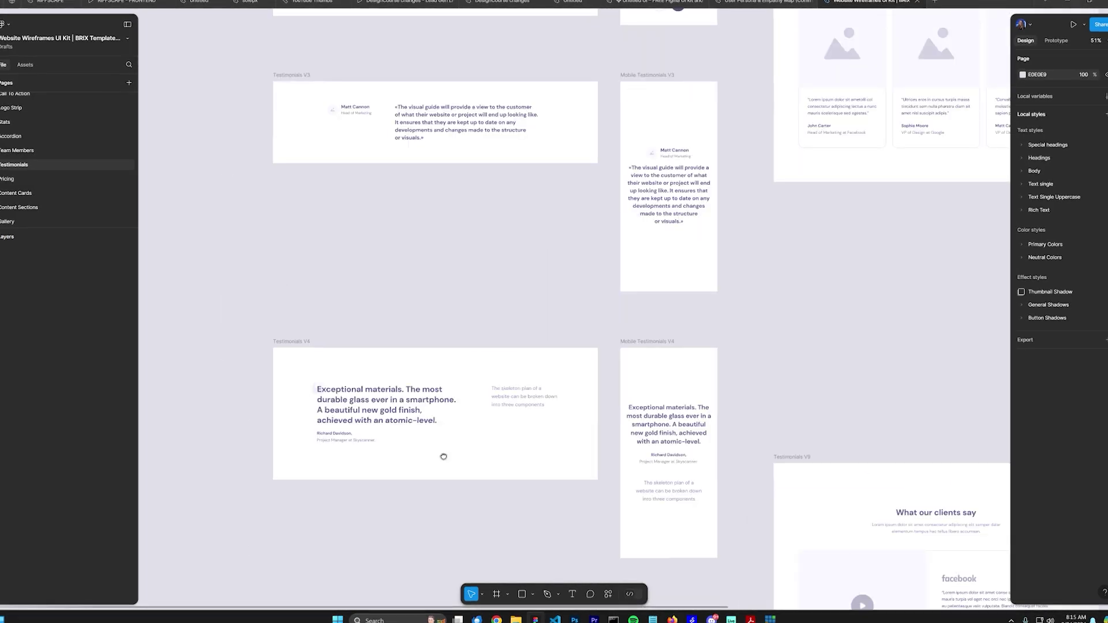
pyautogui.scroll(15, 443, 456)
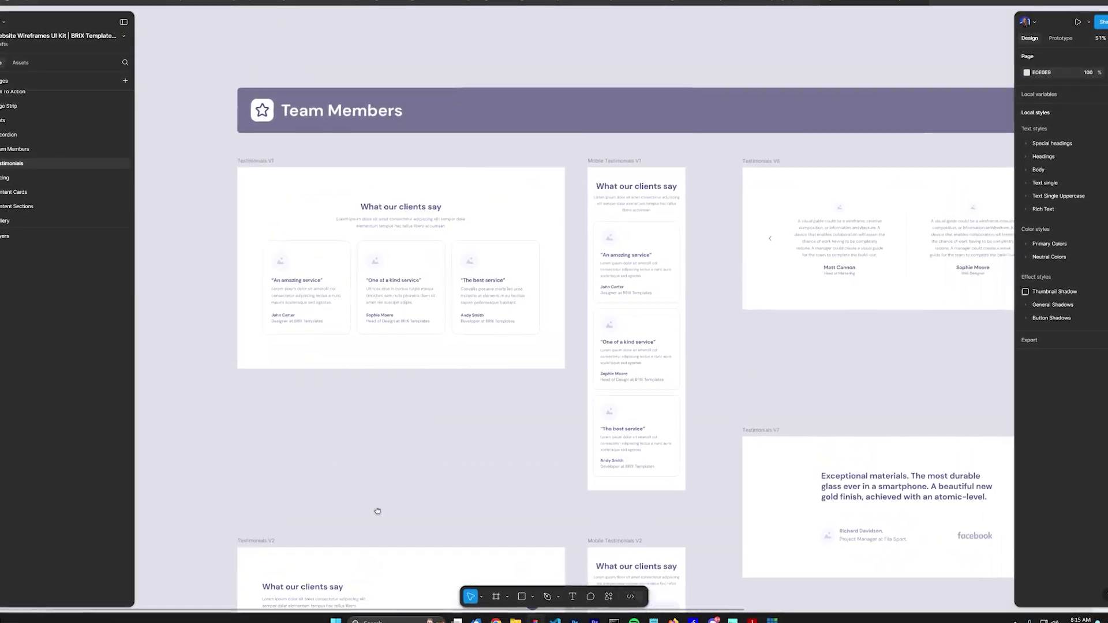
pyautogui.scroll(2, 378, 511)
pyautogui.hscroll(1, 378, 511)
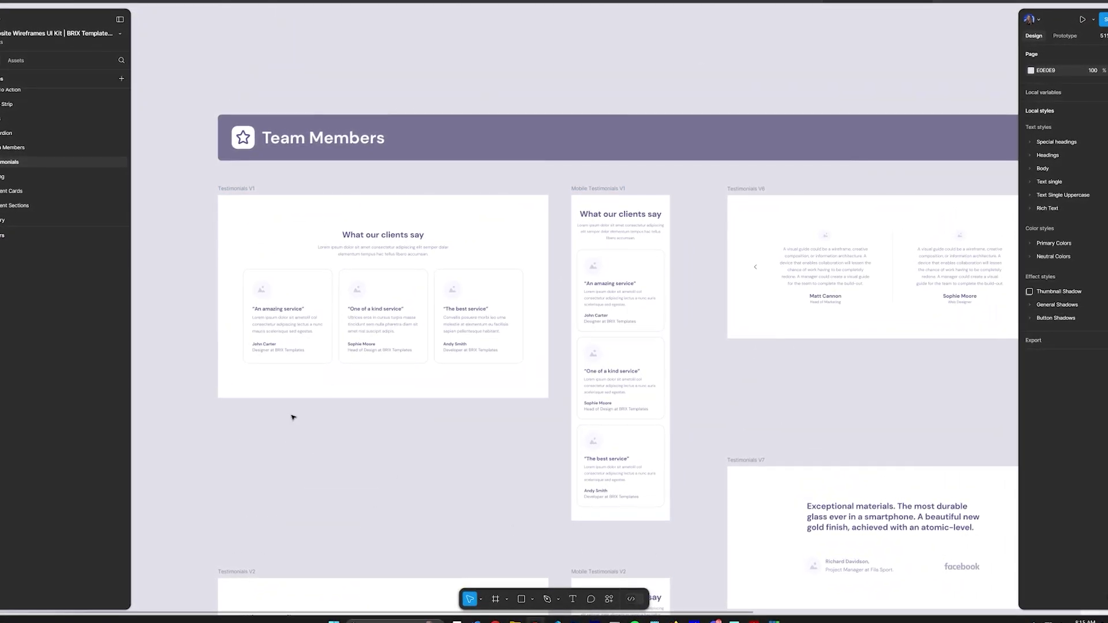
# Step: Open the Content Sections page and examine its desktop wireframes alongside their mobile counterparts
pyautogui.click(22, 205)
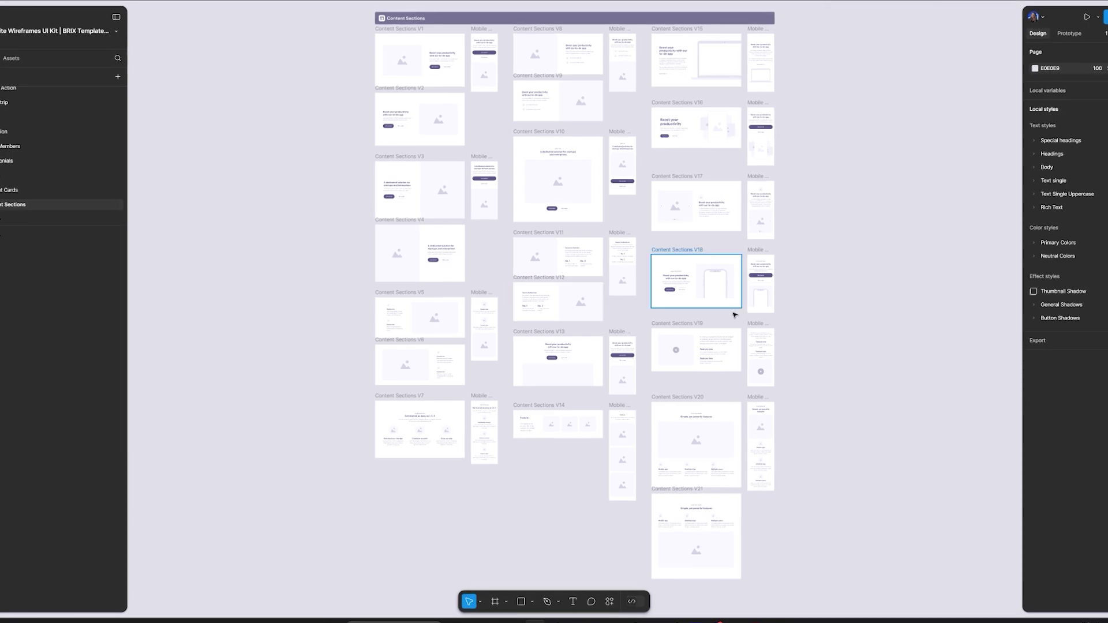
pyautogui.scroll(10, 735, 315)
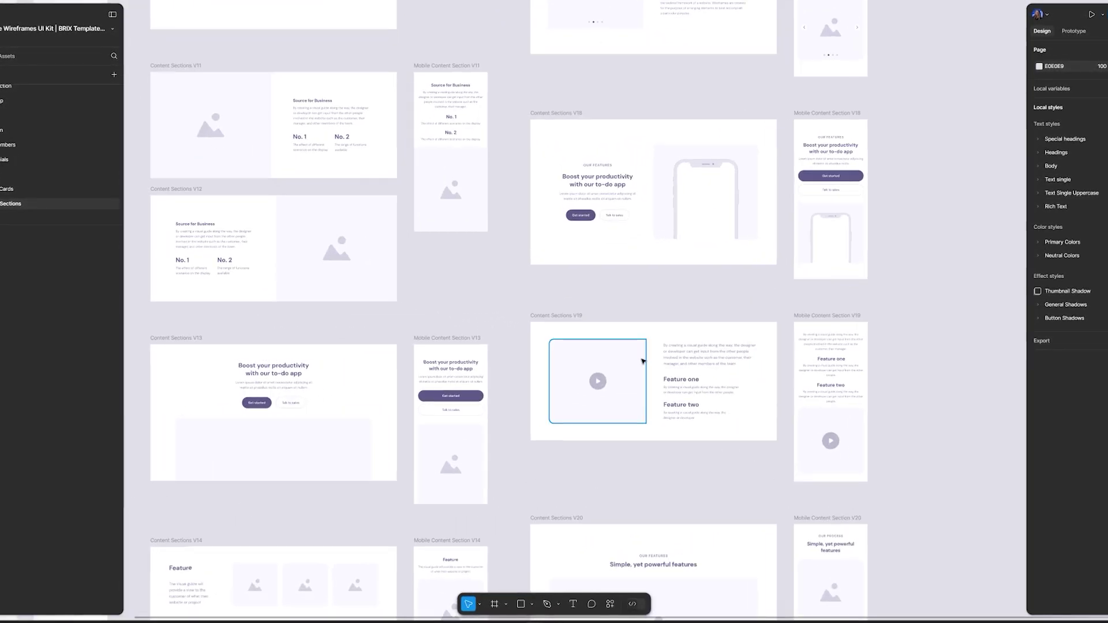
pyautogui.scroll(5, 633, 363)
pyautogui.moveTo(626, 366); pyautogui.dragTo(777, 398)
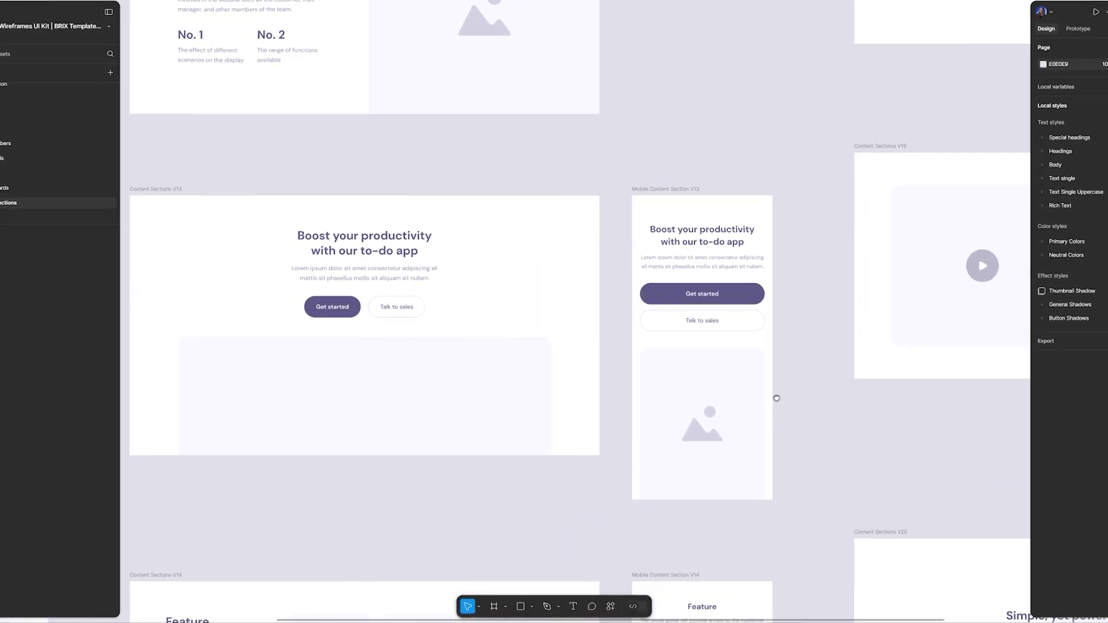
pyautogui.hscroll(-2, 777, 398)
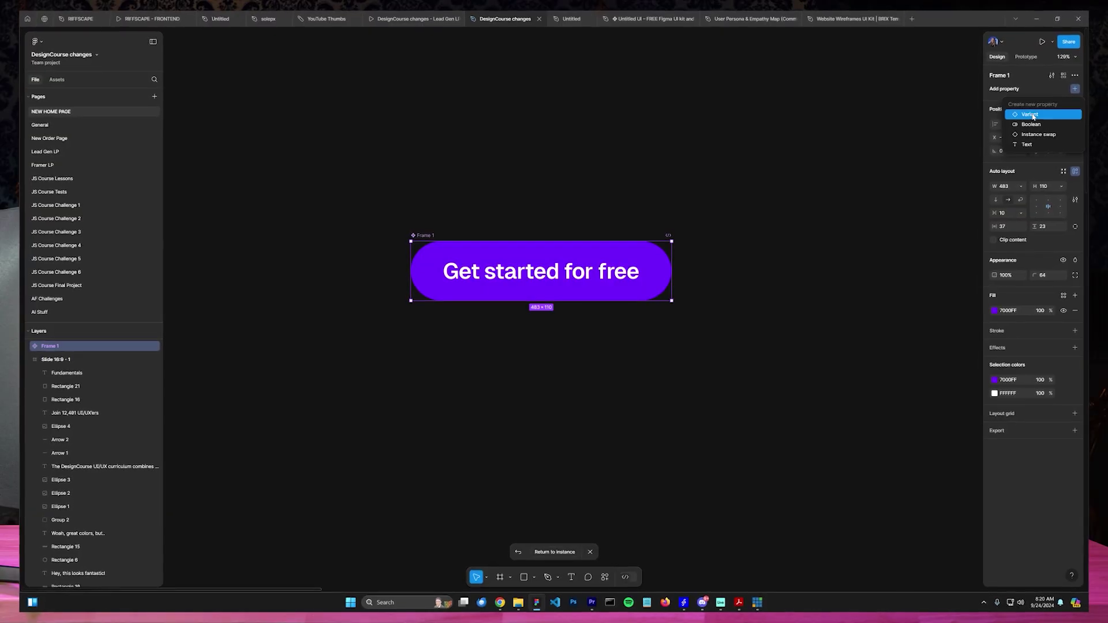
# Step: Turn the "Get started for free" button component into a component set with a second variant, shifting the set down 120 px
pyautogui.click(1034, 112)
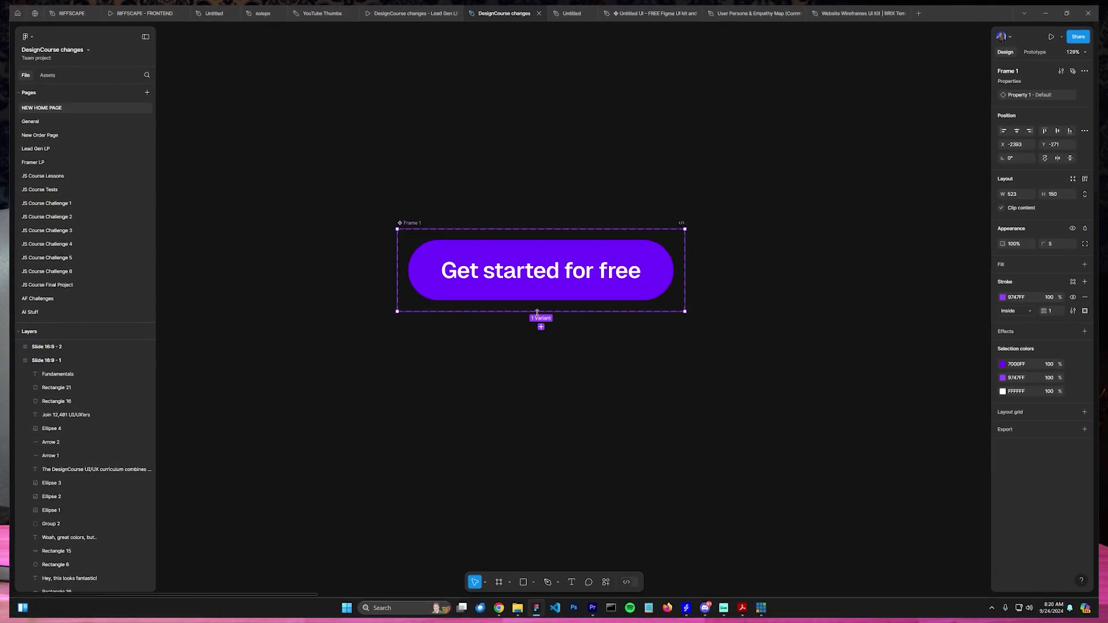
pyautogui.moveTo(557, 287); pyautogui.dragTo(556, 336)
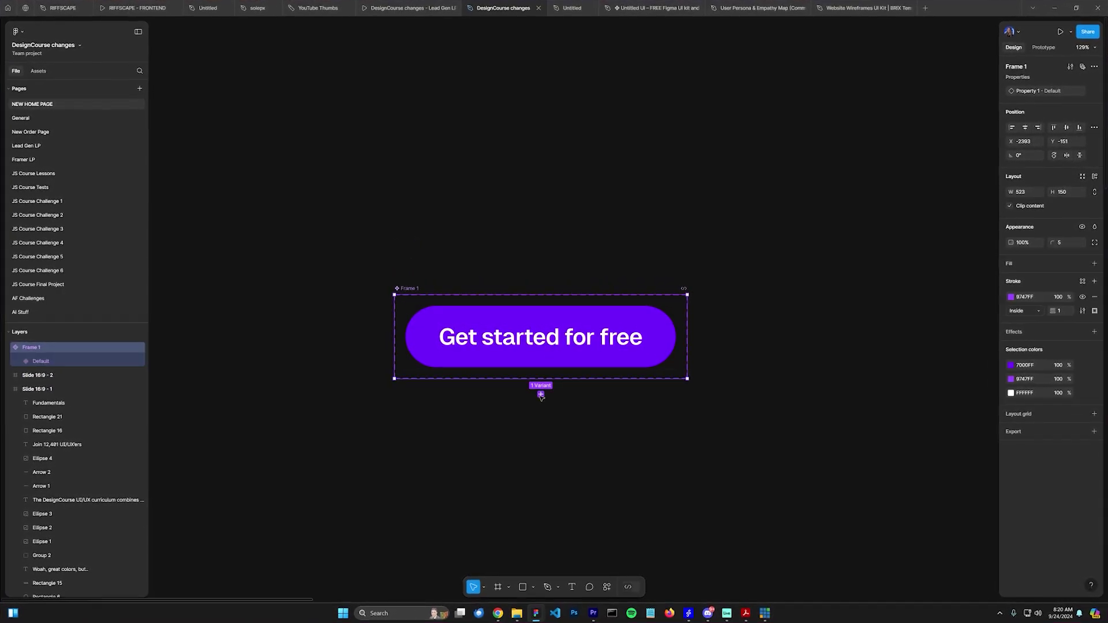
pyautogui.click(540, 373)
pyautogui.moveTo(593, 407); pyautogui.dragTo(567, 319)
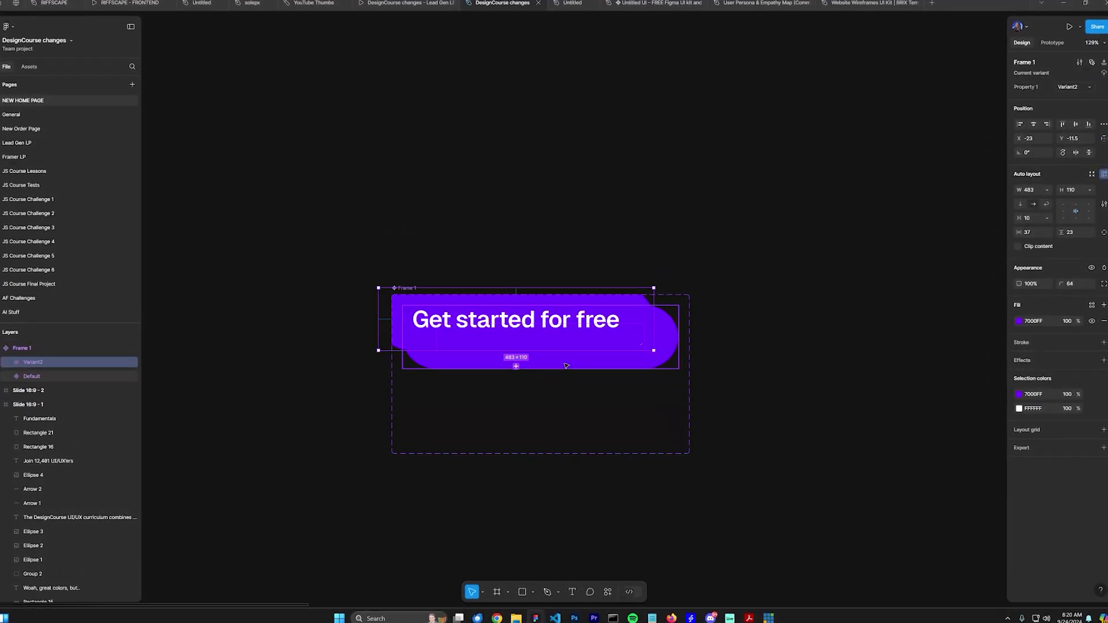
pyautogui.hotkey('ctrl', 'z')
# Step: Darken the fill of the second variant in the "Get started for free" button set to the deep purple 5000B5
pyautogui.click(752, 422)
pyautogui.scroll(3, 545, 467)
pyautogui.click(635, 358)
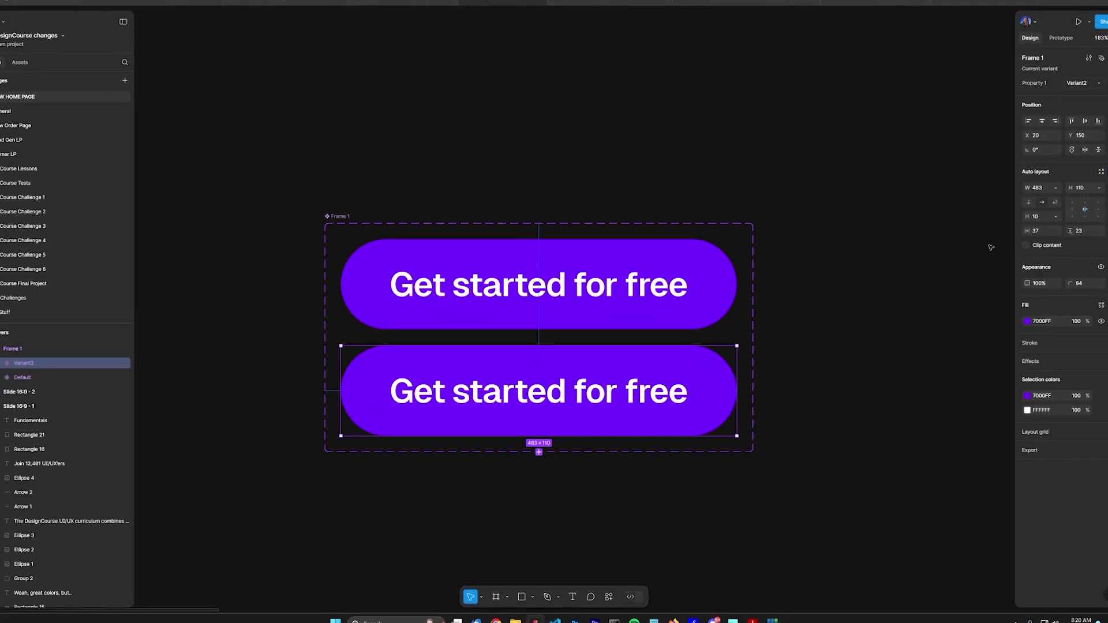
pyautogui.click(1023, 321)
pyautogui.moveTo(1008, 352); pyautogui.dragTo(1052, 388)
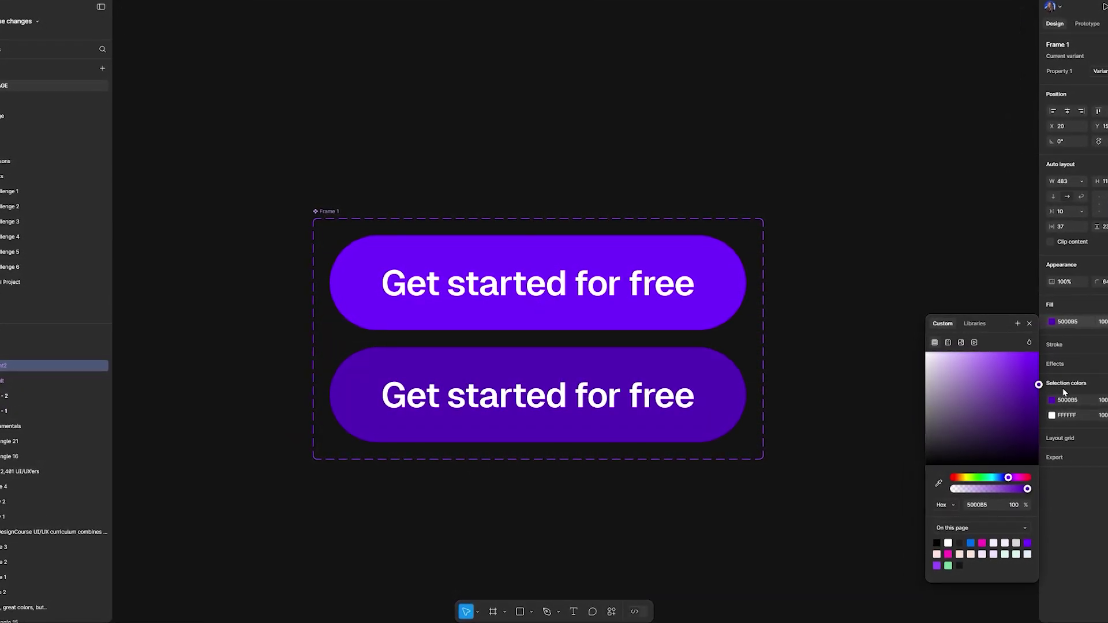
pyautogui.click(863, 267)
# Step: Add a prototype interaction from the default button to Variant2, using the While hovering trigger and the Change to action
pyautogui.click(479, 215)
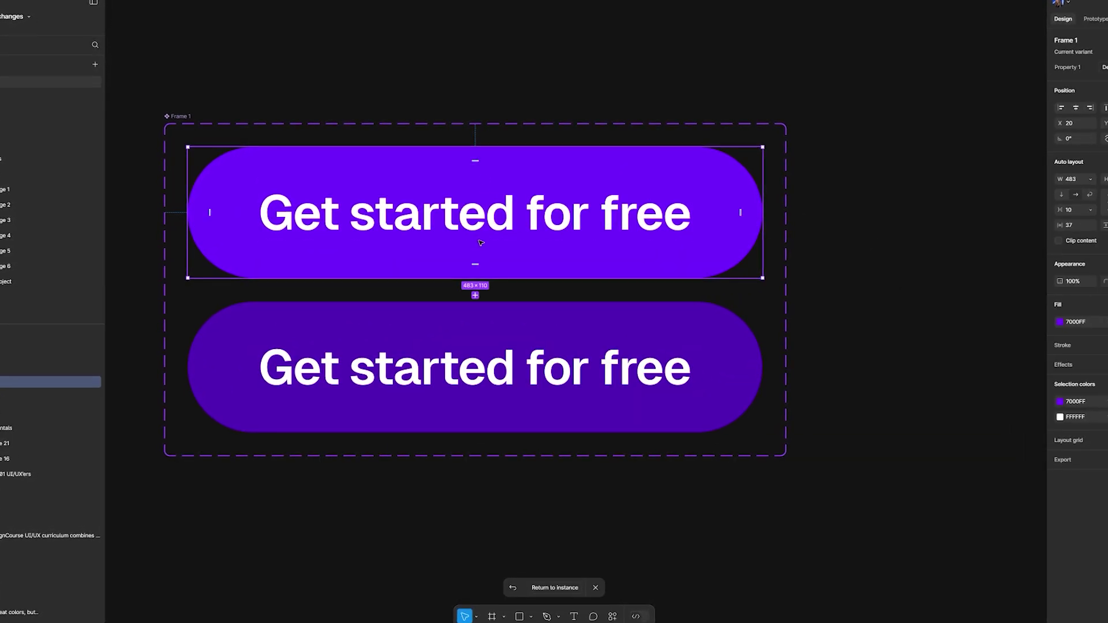
pyautogui.click(1094, 21)
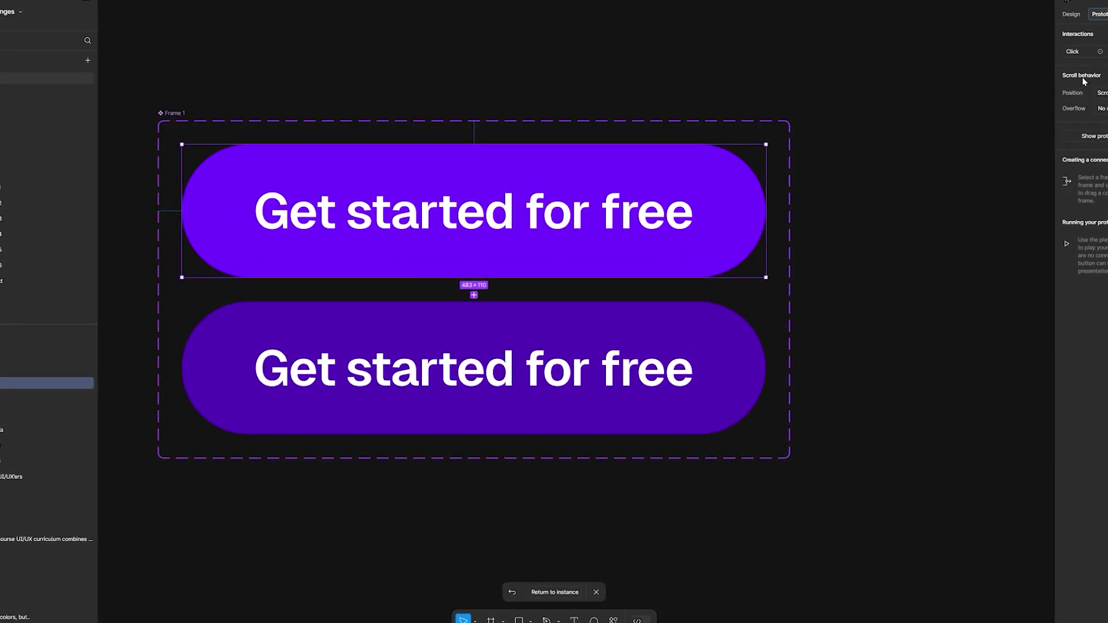
pyautogui.moveTo(472, 277); pyautogui.dragTo(471, 310)
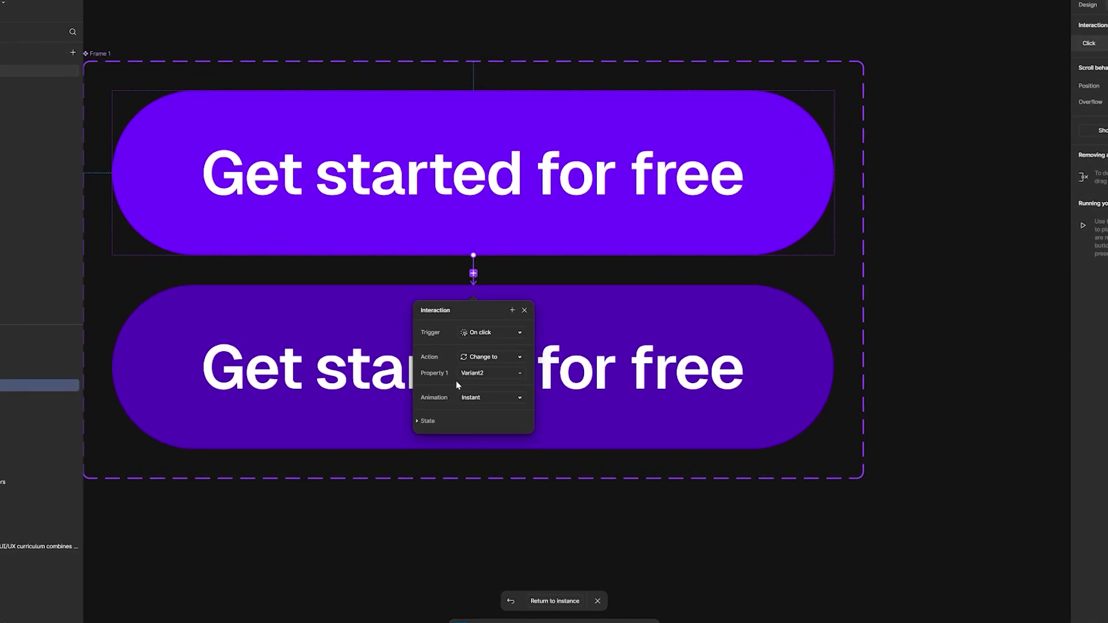
pyautogui.click(482, 348)
pyautogui.click(491, 358)
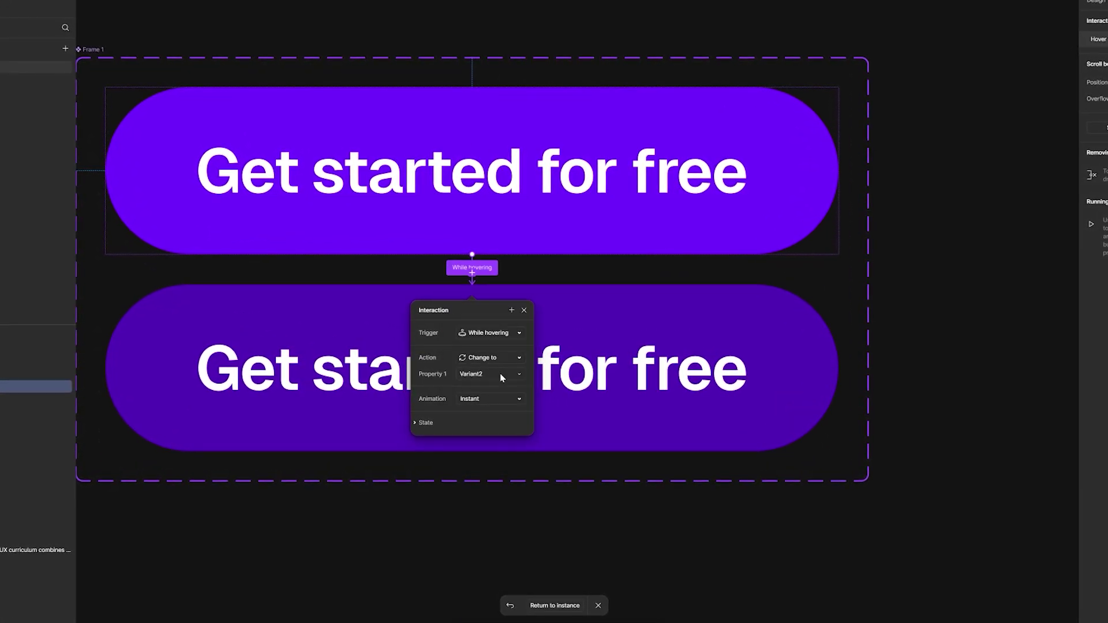
# Step: Set the hover interaction's animation to Smart animate and close the interaction settings
pyautogui.click(489, 400)
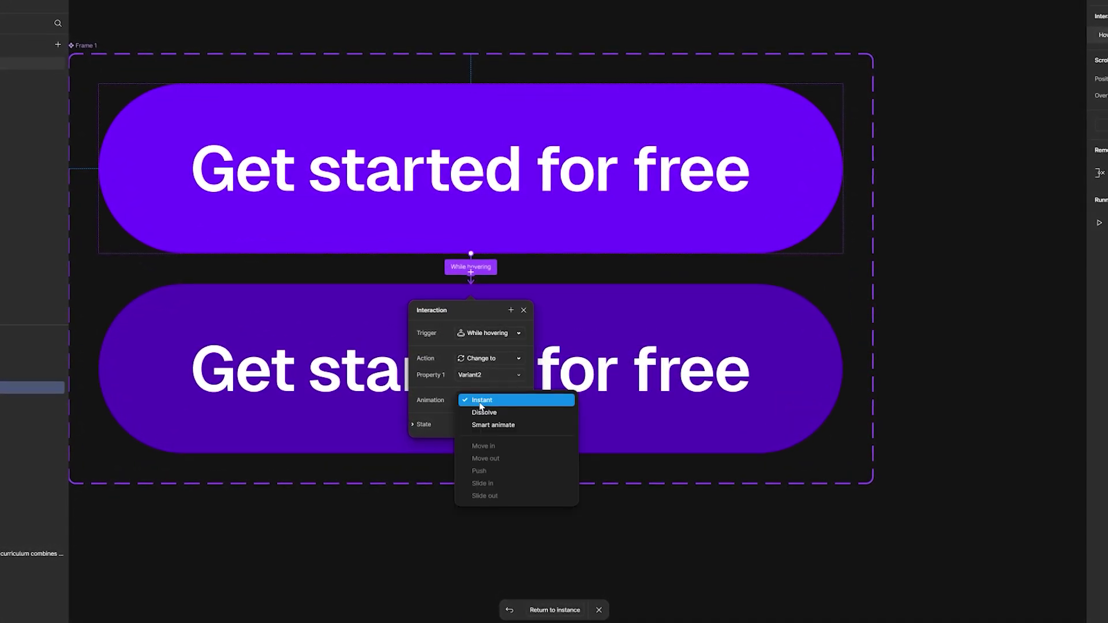
pyautogui.click(486, 425)
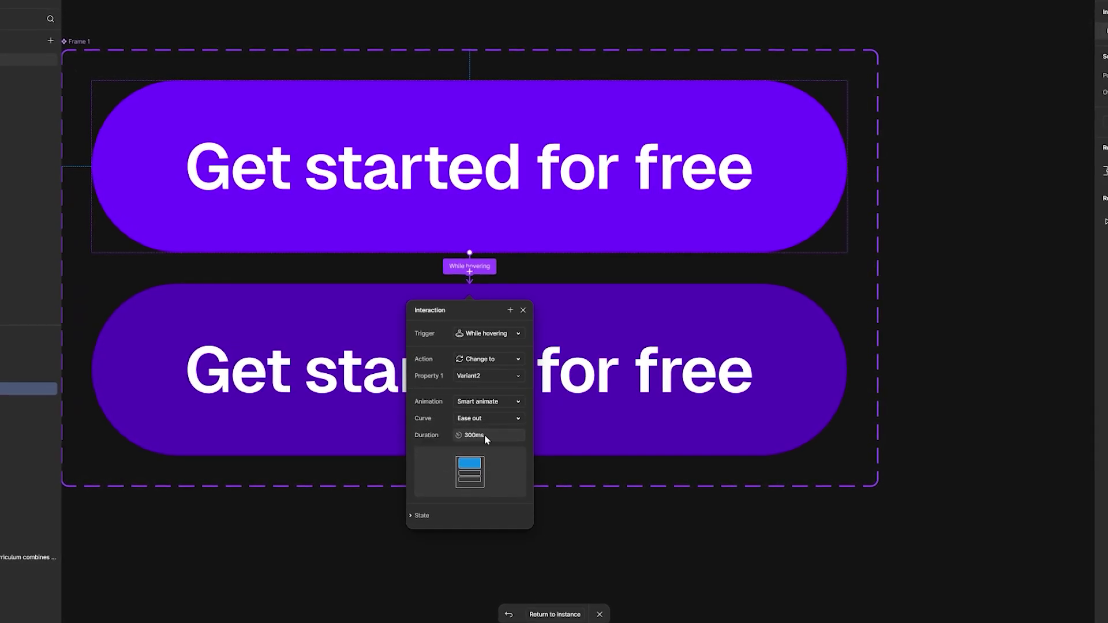
pyautogui.click(904, 272)
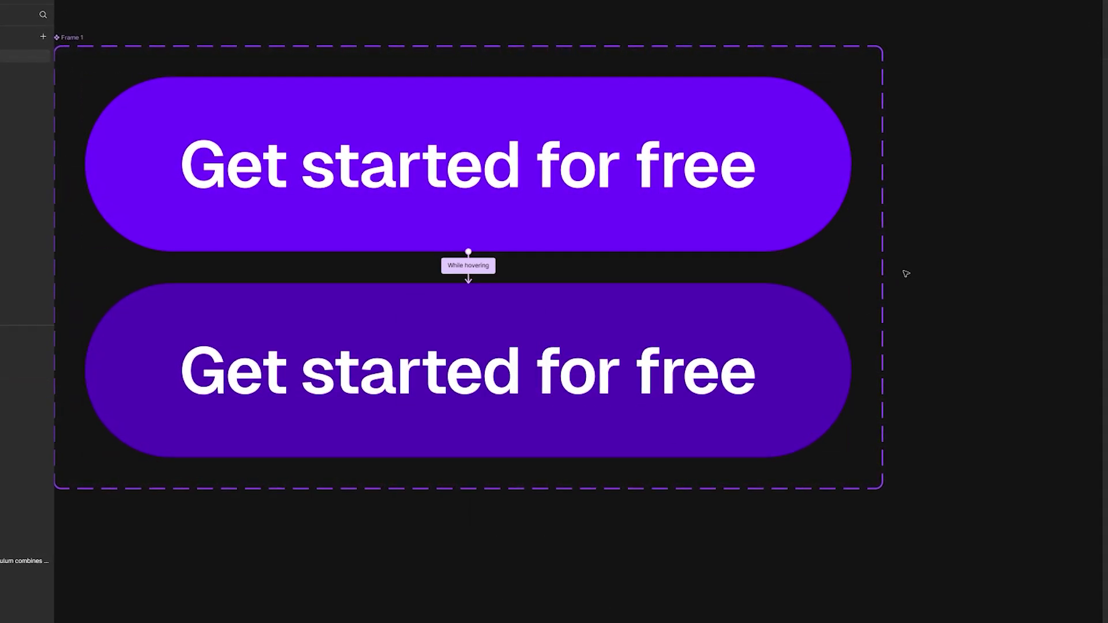
pyautogui.scroll(-4, 904, 272)
pyautogui.moveTo(904, 272); pyautogui.dragTo(704, 268)
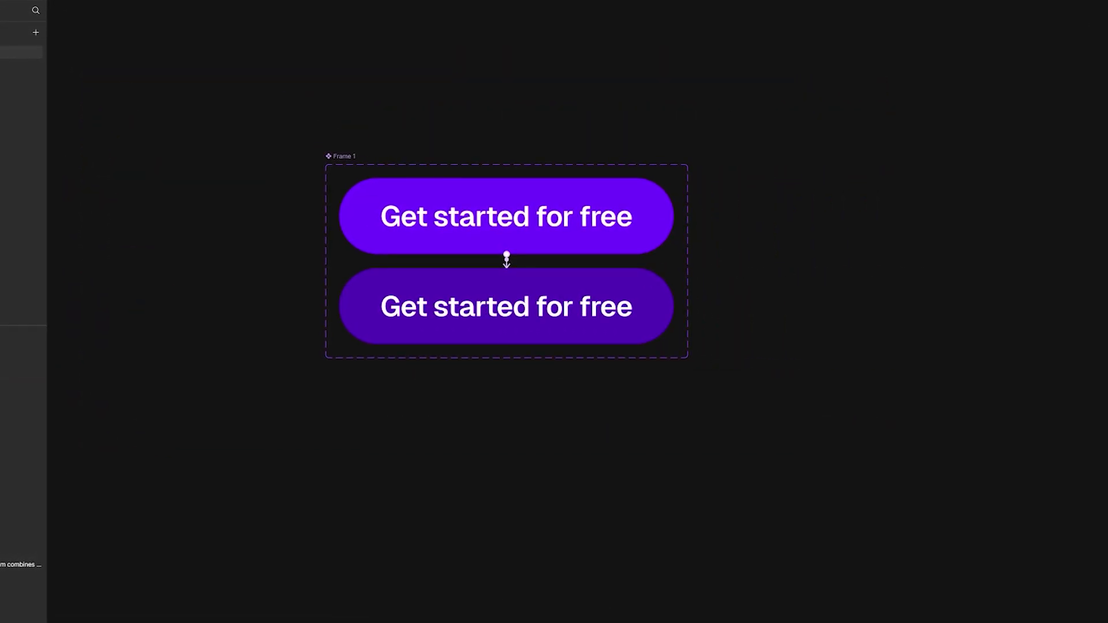